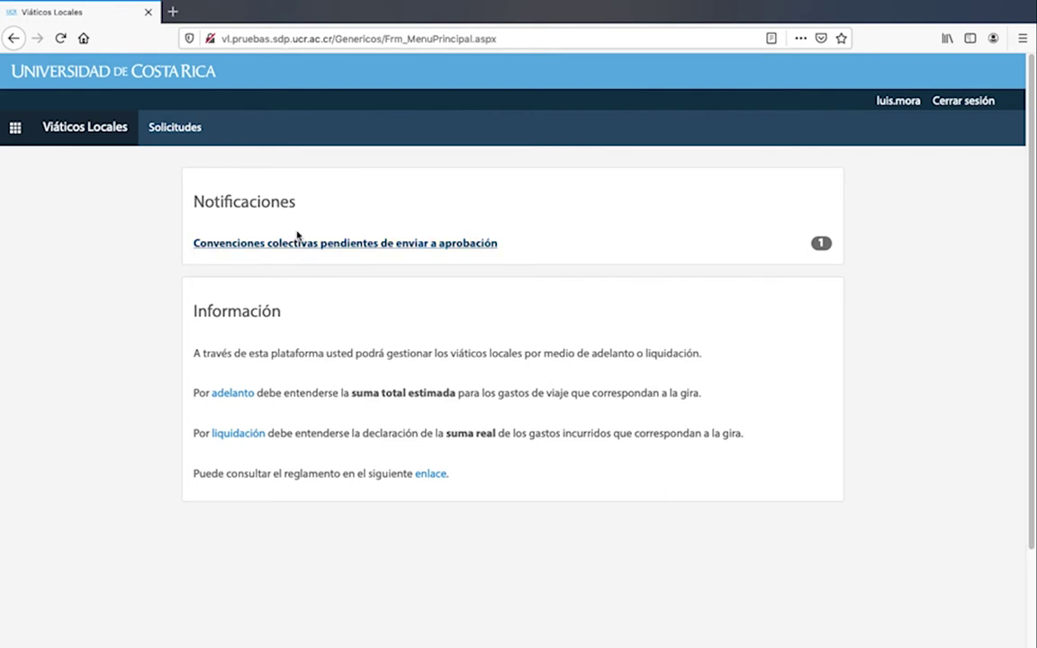
pyautogui.moveTo(280, 203); pyautogui.dragTo(193, 199)
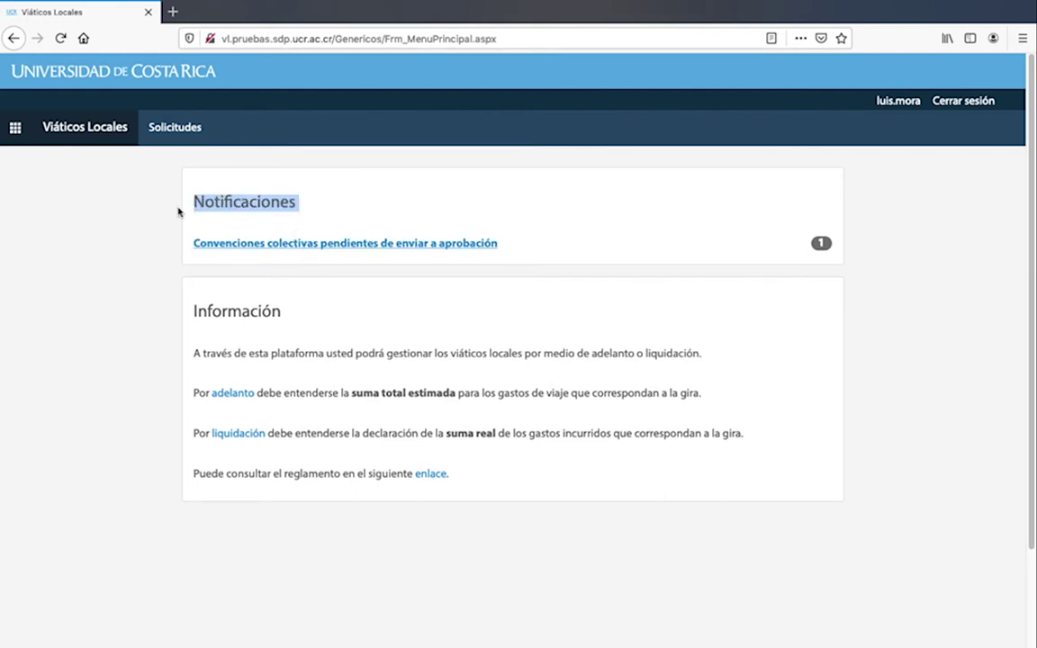
pyautogui.click(178, 211)
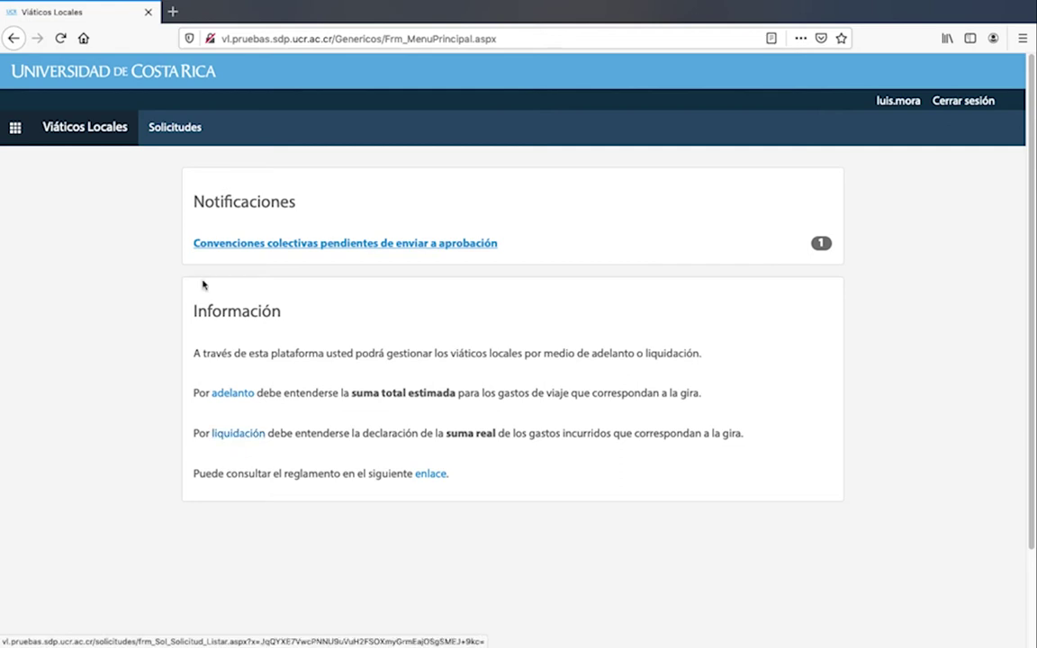
# Open the local travel allowance settlements (Liquidación de viático local) and start a new request.
pyautogui.click(173, 127)
pyautogui.click(201, 193)
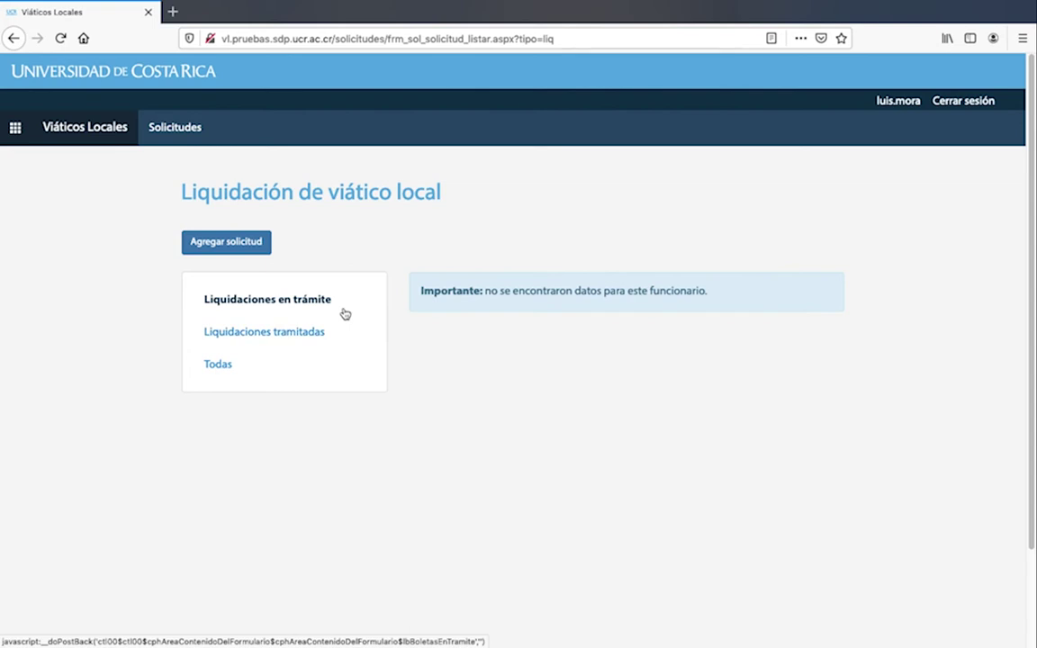
pyautogui.click(239, 251)
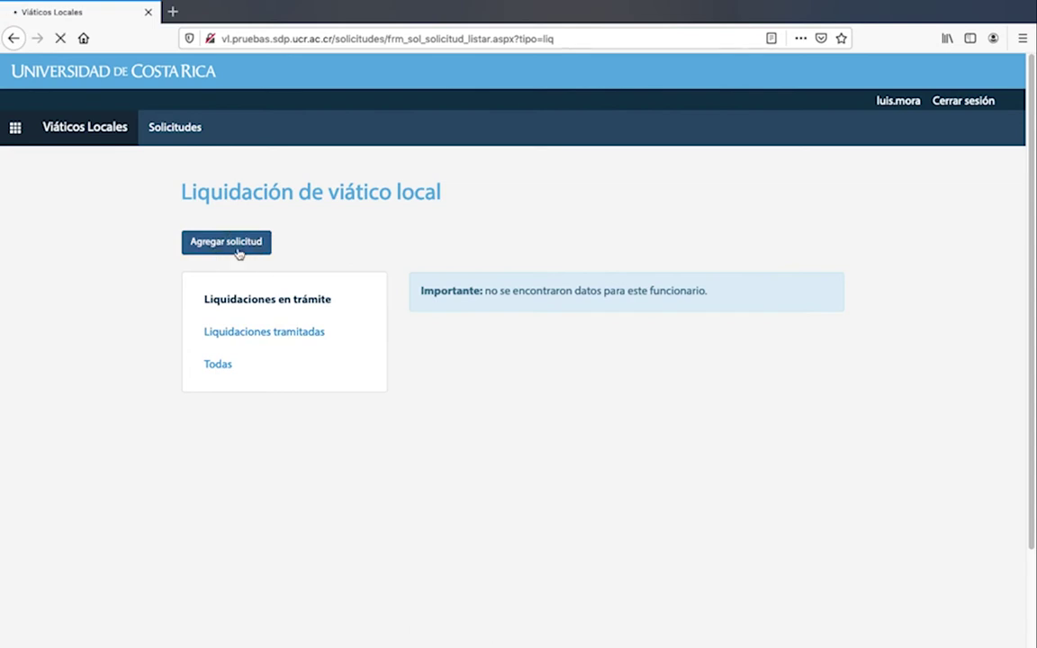
# Set the request's workplace to Sede Central, the category to Administrativo and the subcategory to Profesional B.
pyautogui.scroll(-5, 319, 340)
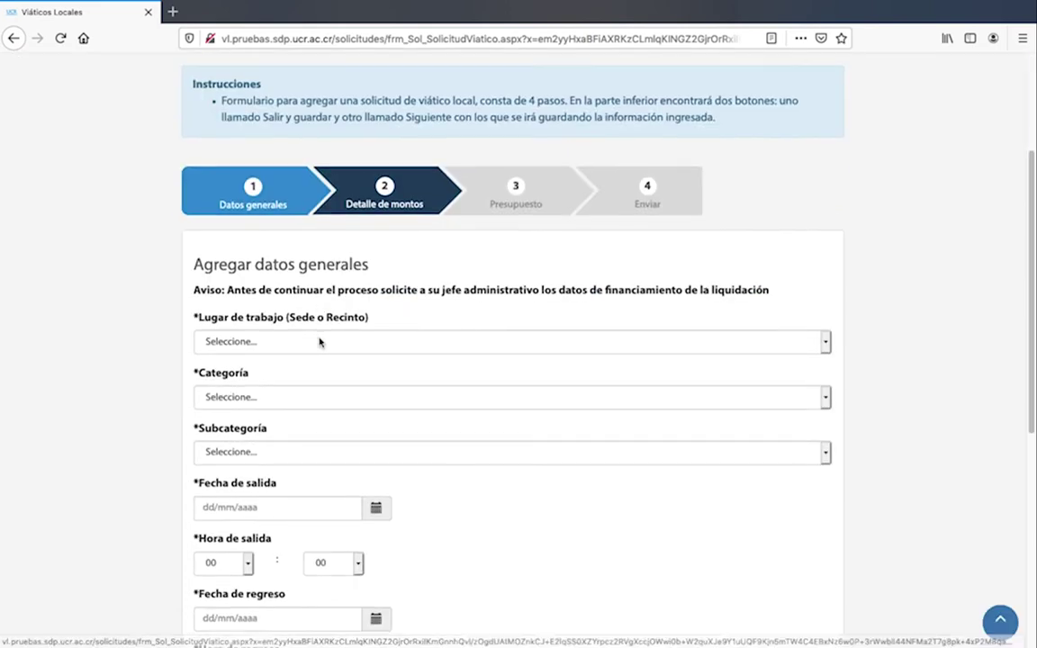
pyautogui.click(281, 297)
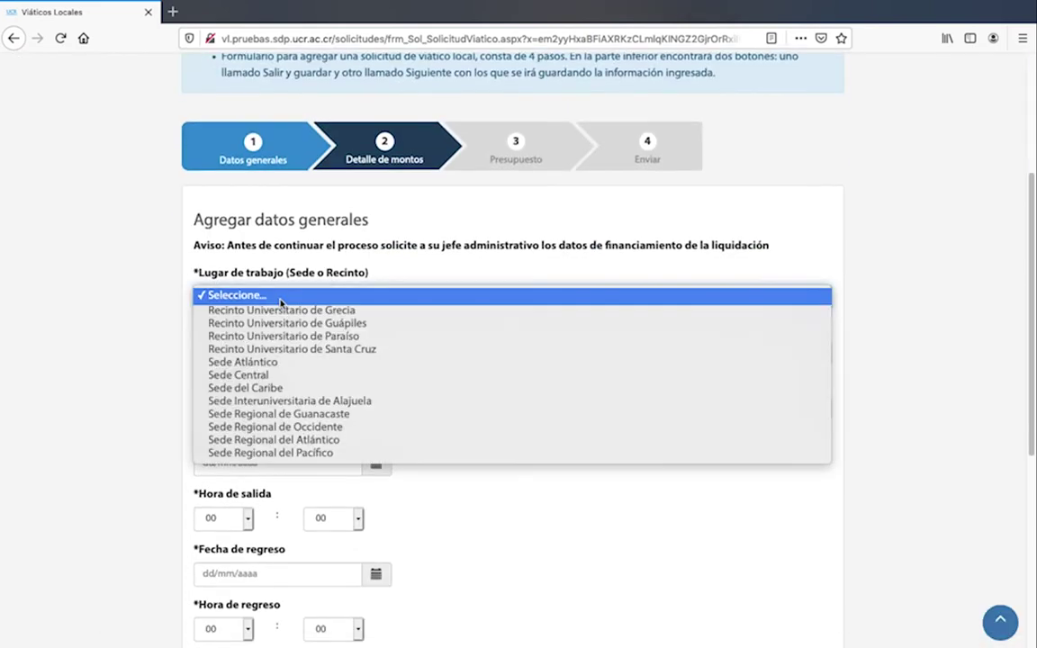
pyautogui.click(270, 375)
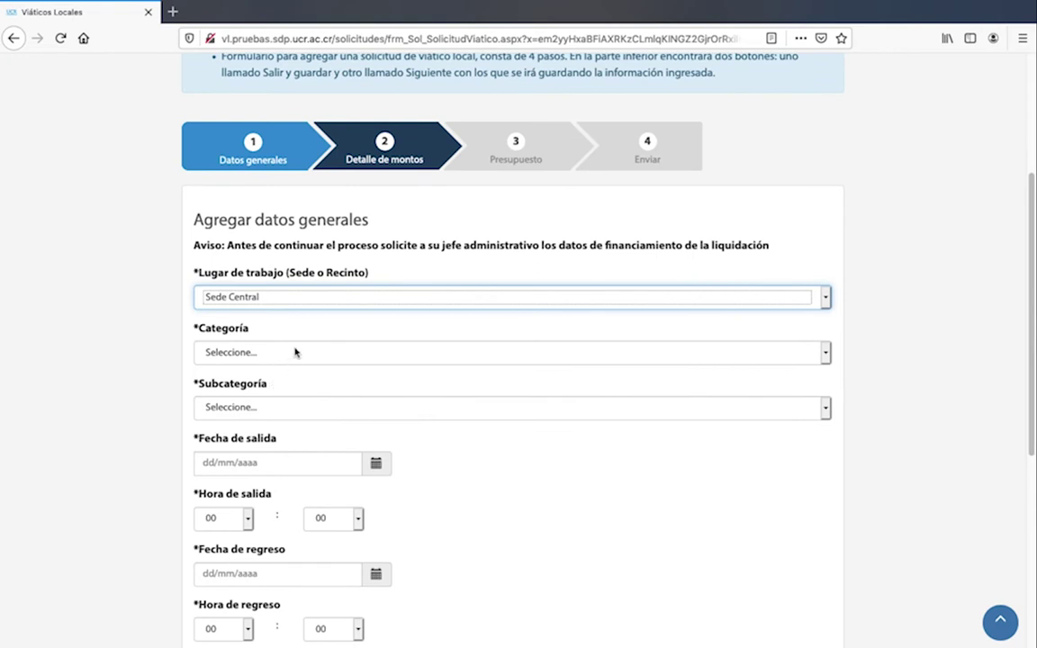
pyautogui.click(295, 353)
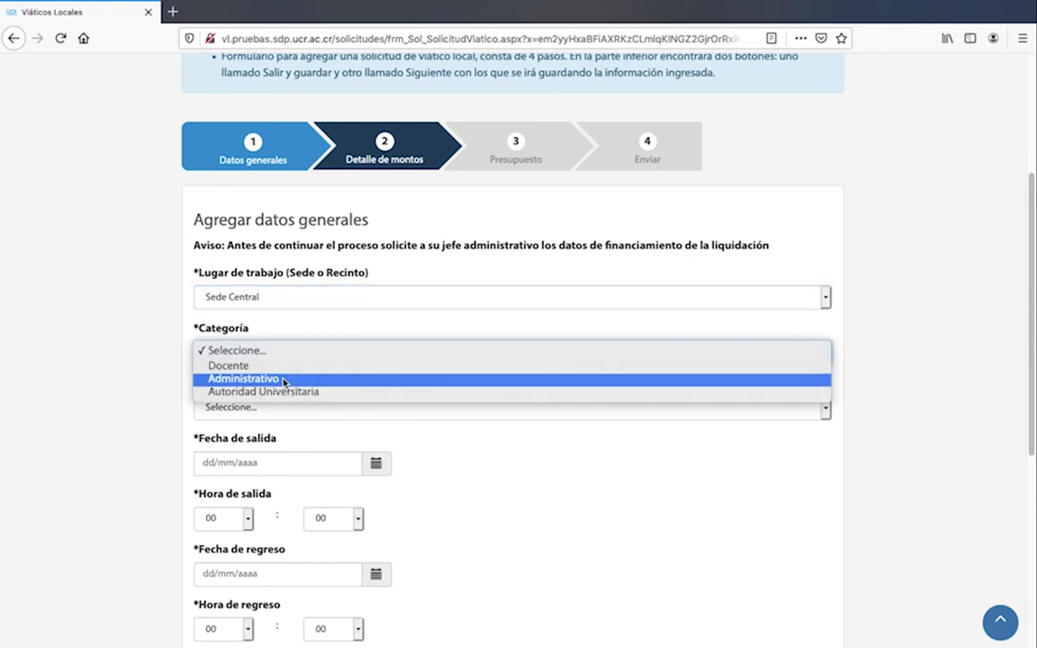
pyautogui.click(280, 382)
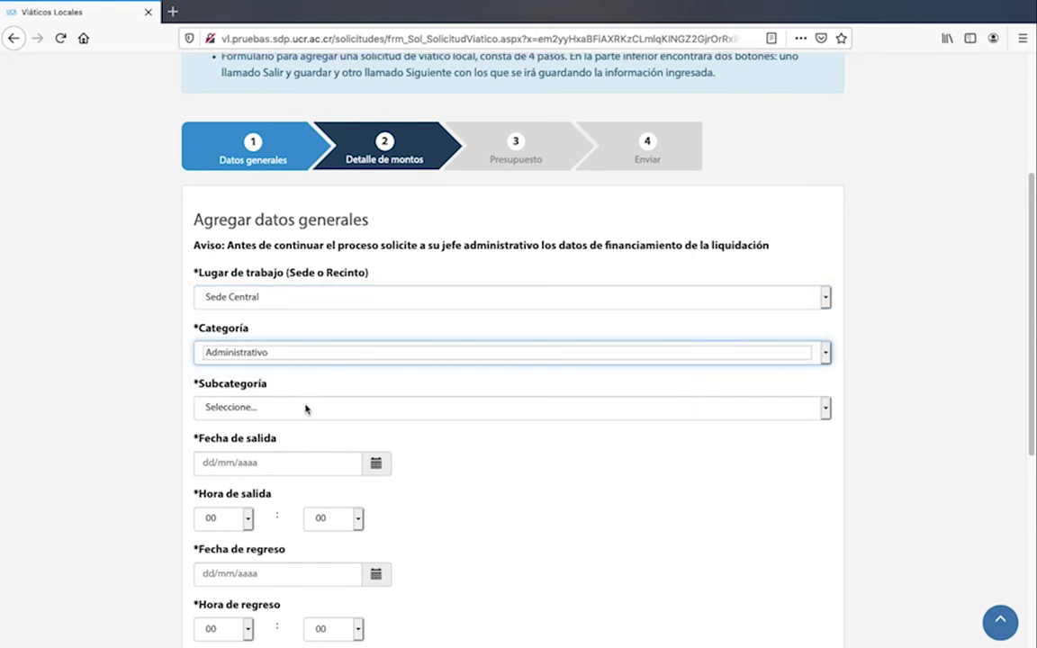
pyautogui.click(305, 408)
pyautogui.click(272, 231)
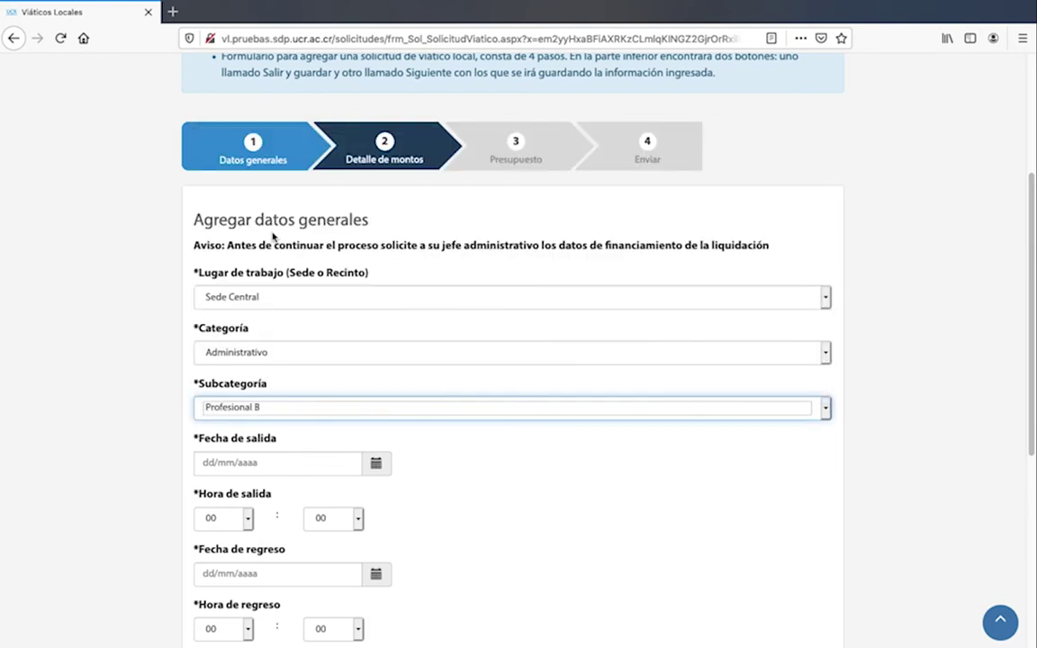
# Set the departure date to 10/03/2020 and the departure hour to 07.
pyautogui.scroll(-3, 359, 254)
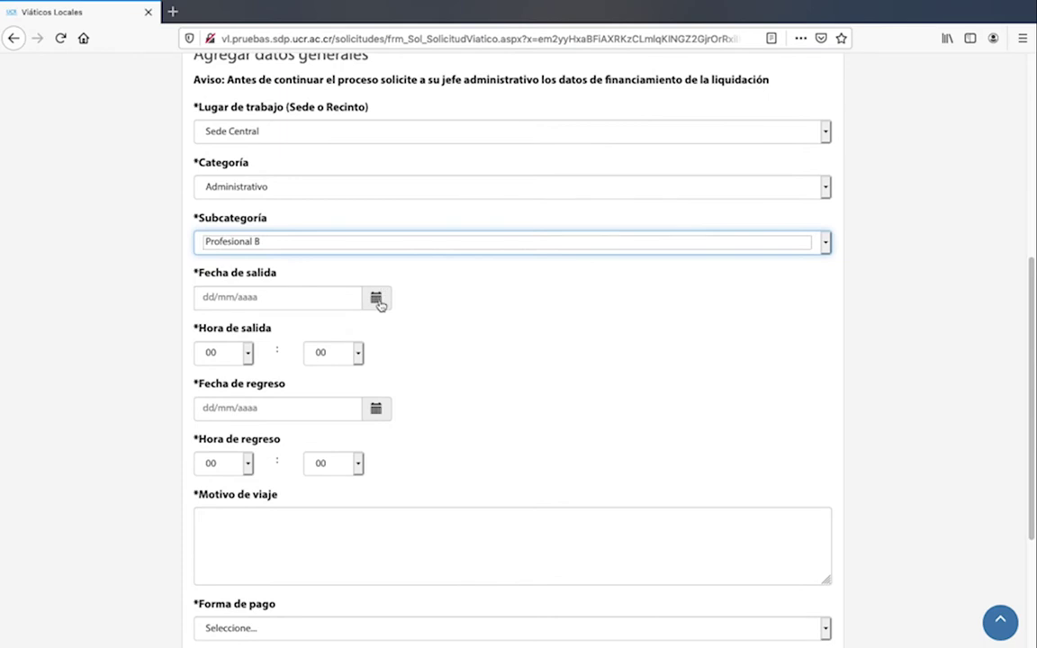
pyautogui.click(376, 300)
pyautogui.click(207, 303)
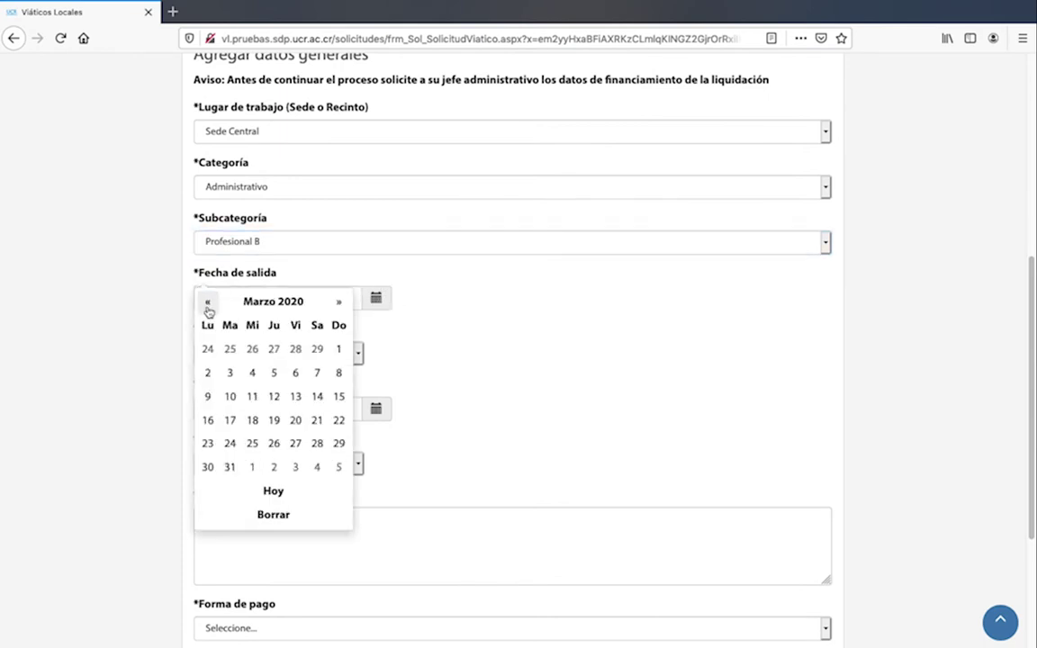
pyautogui.click(230, 396)
pyautogui.click(247, 356)
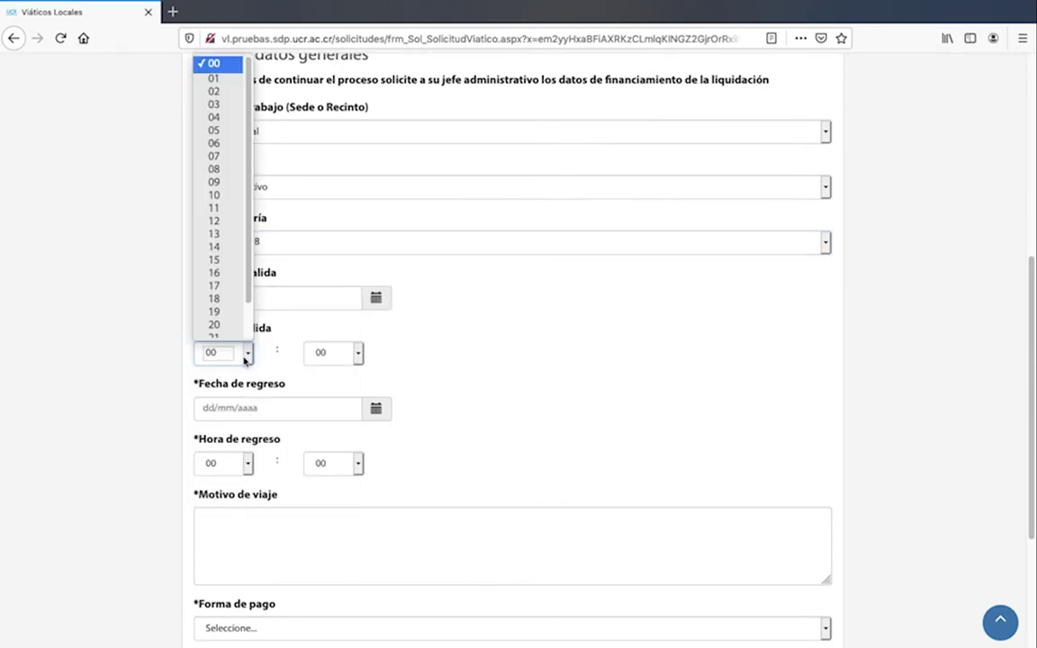
pyautogui.click(216, 156)
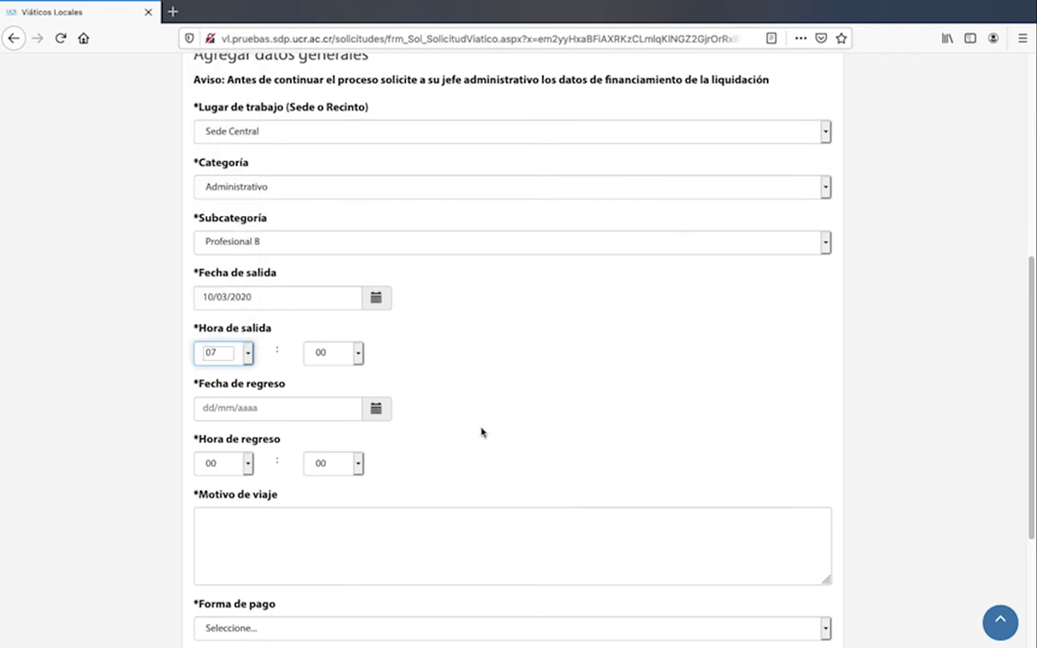
# Set the return date to 11/03/2020 and the return hour to 15.
pyautogui.click(376, 409)
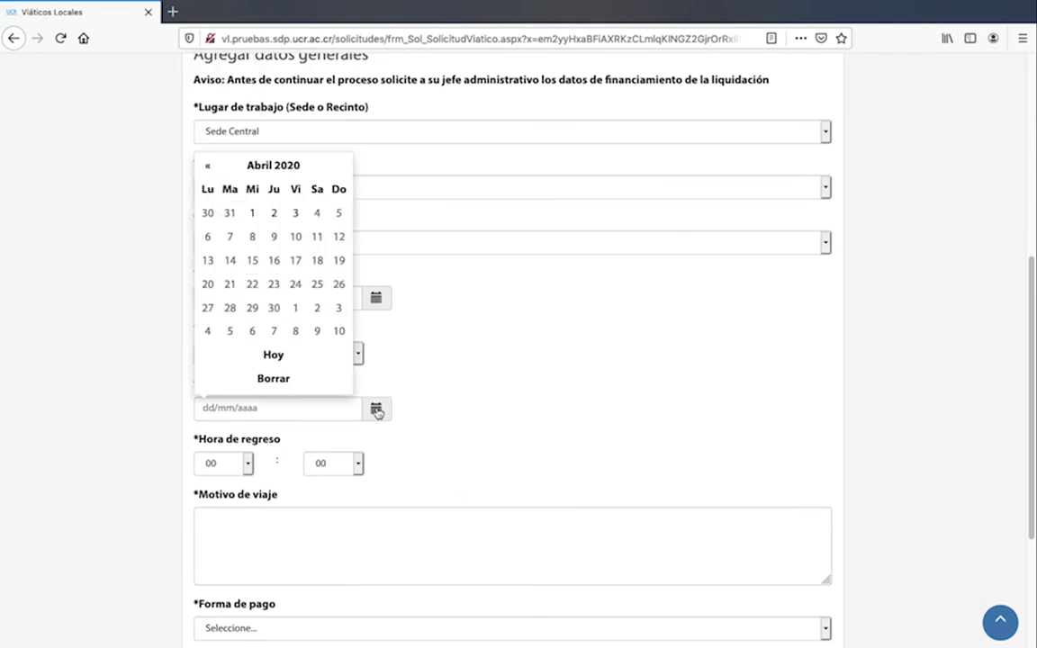
pyautogui.click(206, 166)
pyautogui.click(252, 260)
pyautogui.click(249, 464)
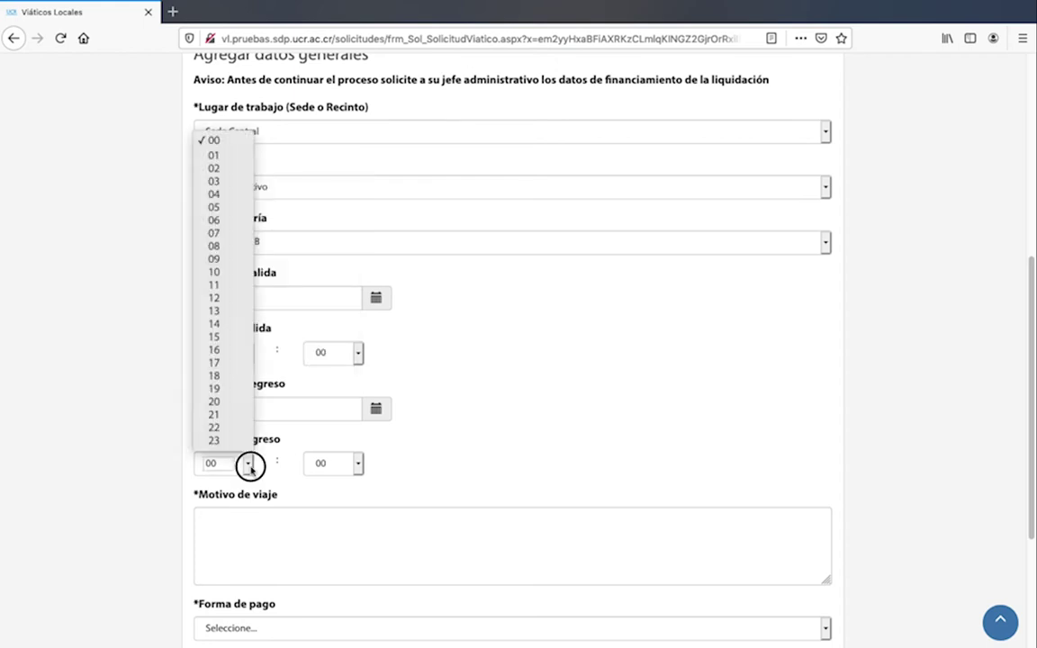
pyautogui.click(222, 337)
# Enter "Atención de avería en cuarto de comunicación" as the reason for the trip.
pyautogui.scroll(-3, 621, 405)
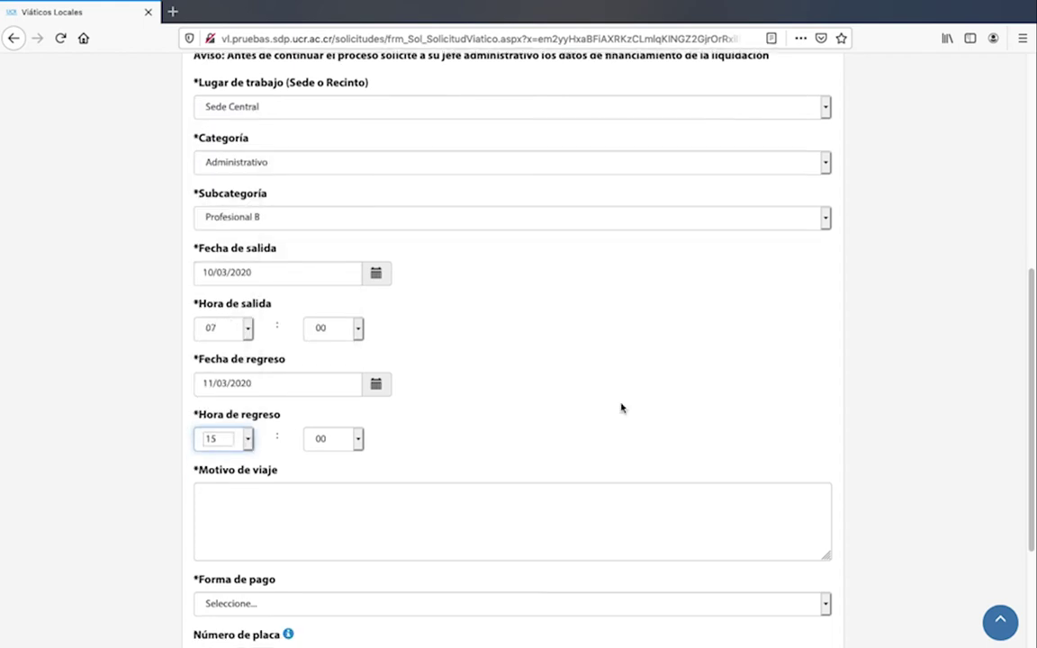
pyautogui.scroll(-1, 620, 404)
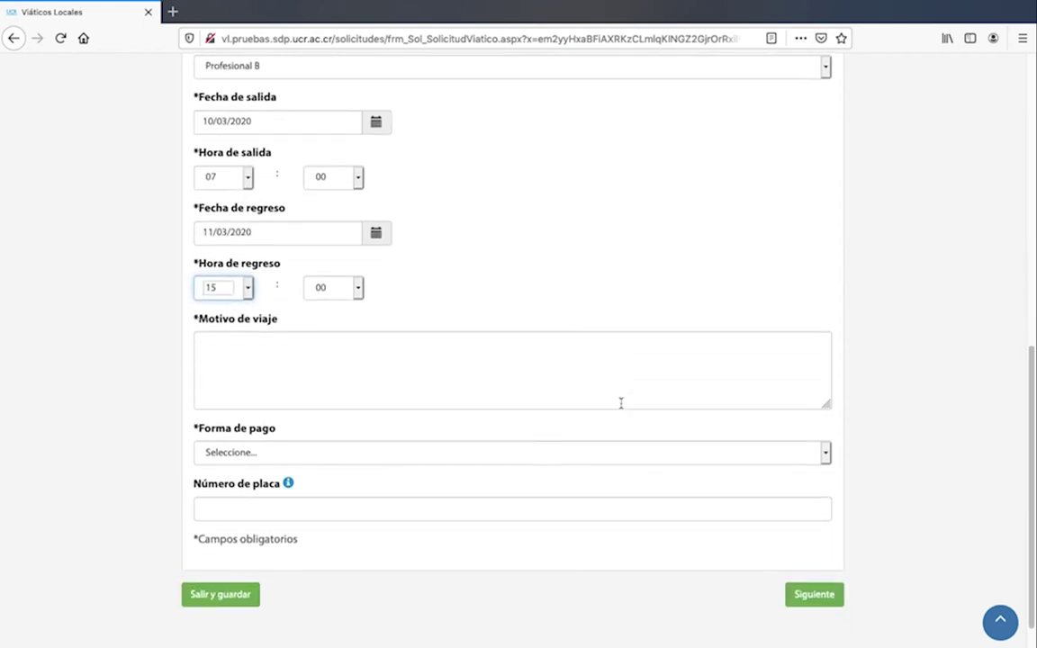
pyautogui.click(418, 354)
pyautogui.write('Atenció')
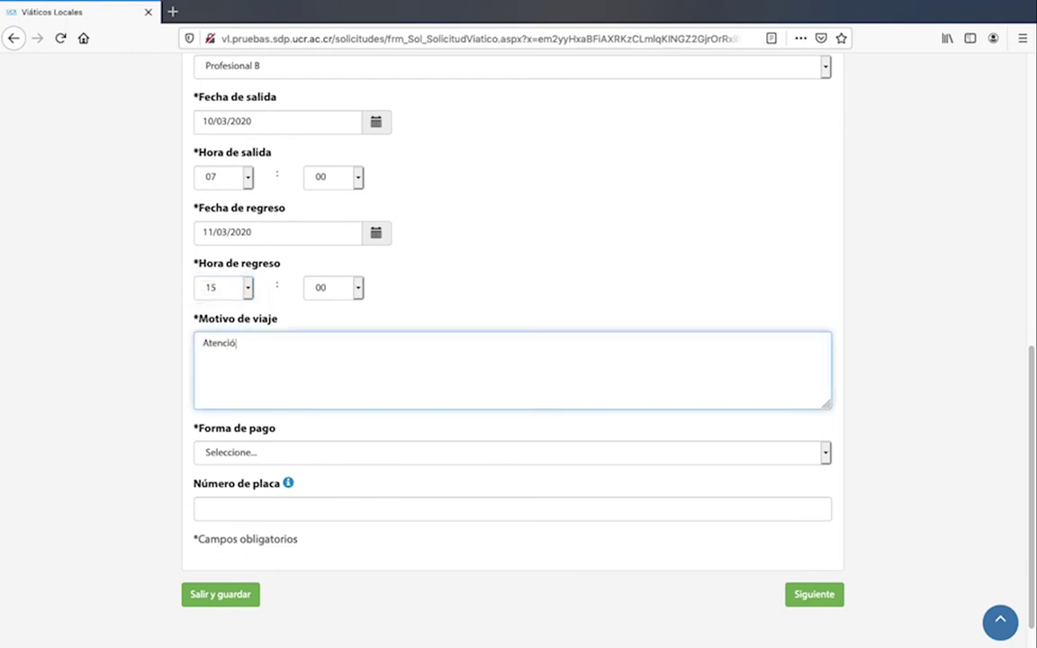
pyautogui.write('n de avería en cuarto de comunicación')
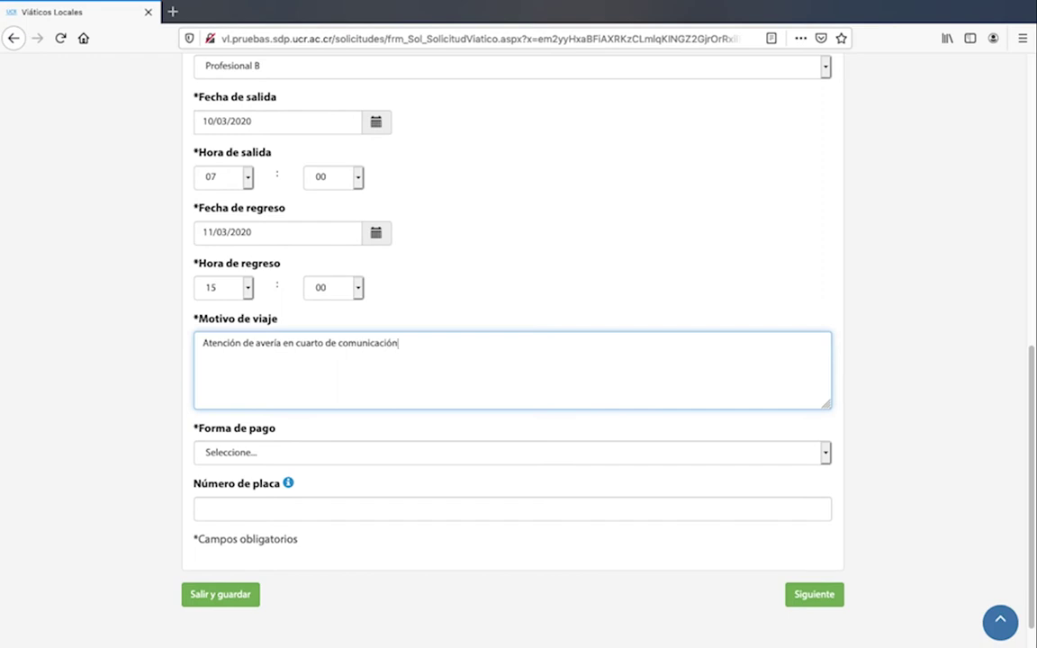
# Set the payment method to Fondo de Trabajo and choose the fund 35 FONDO DE TRAB. CENTRO DE INFORMATICA.
pyautogui.click(819, 454)
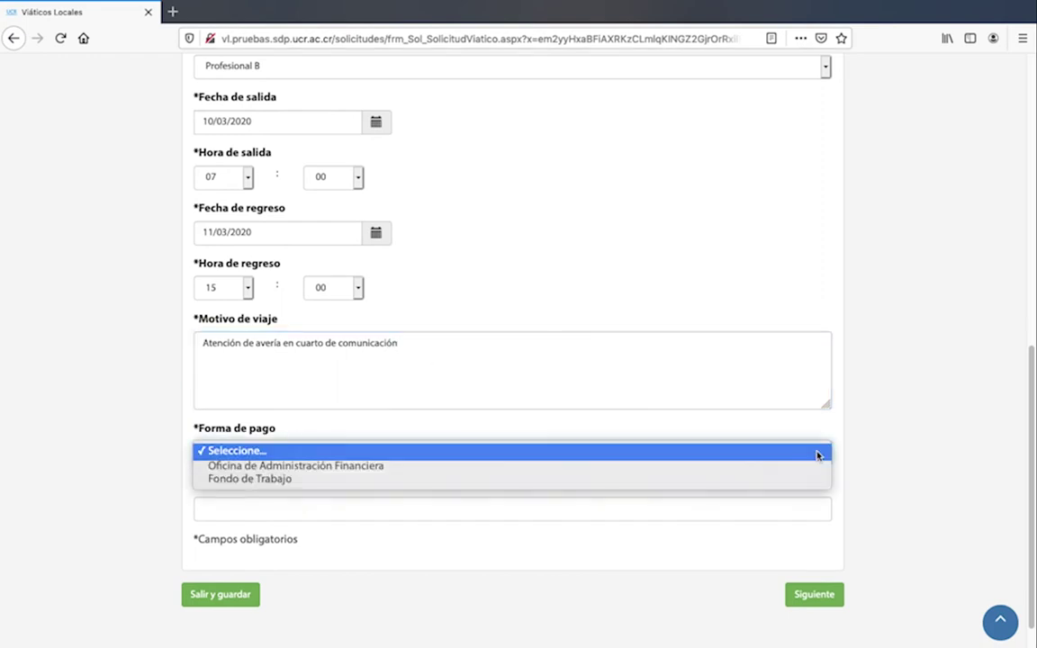
pyautogui.click(638, 479)
pyautogui.scroll(-2, 639, 484)
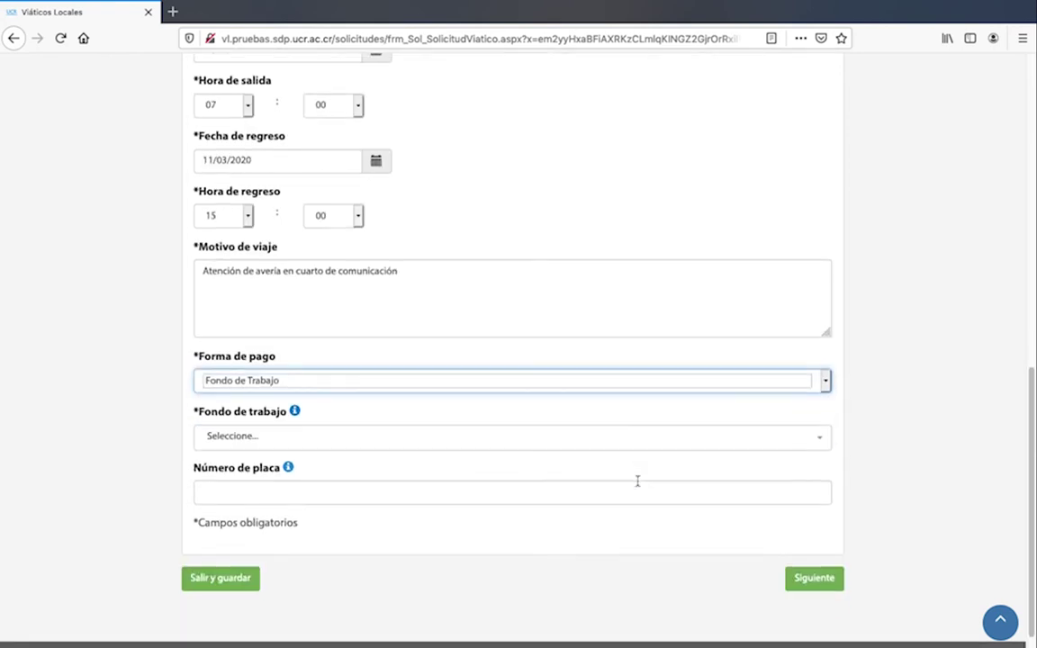
pyautogui.click(427, 436)
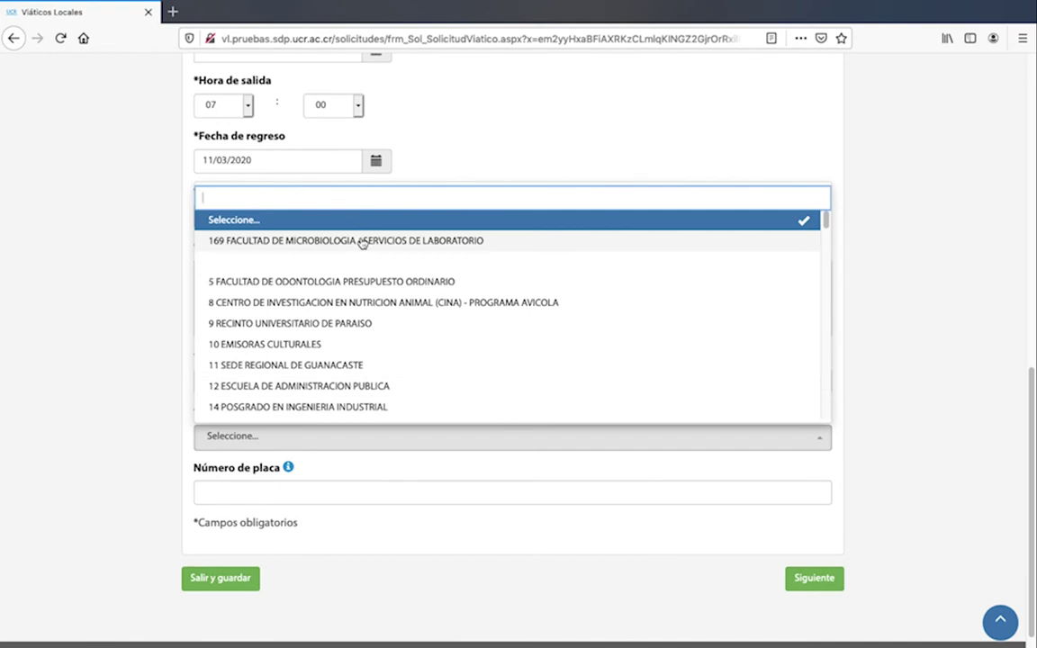
pyautogui.write('inform')
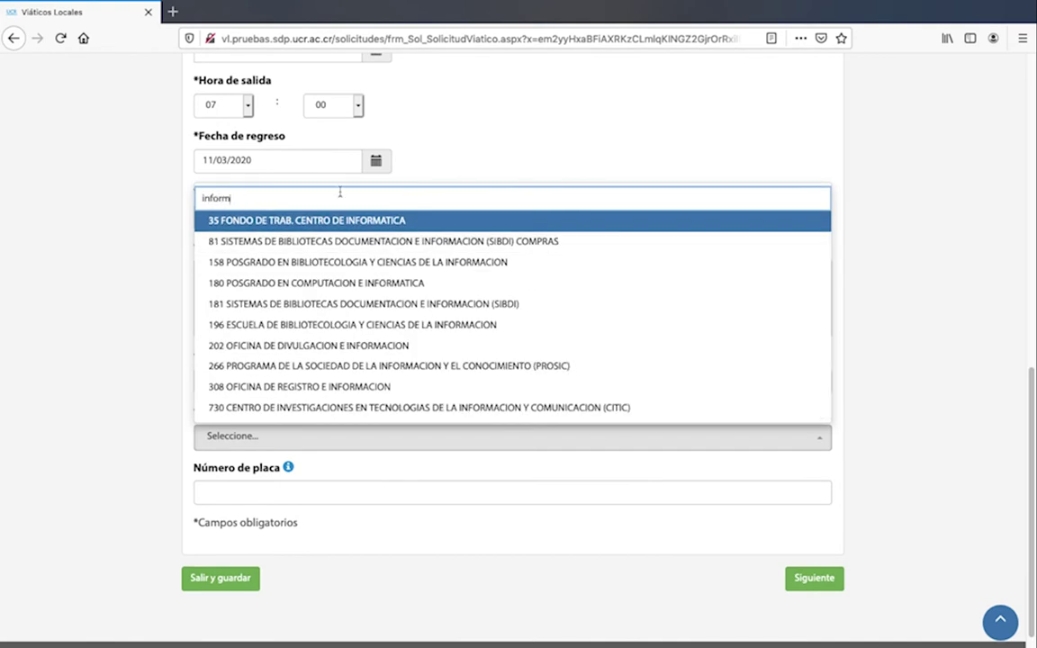
pyautogui.click(336, 221)
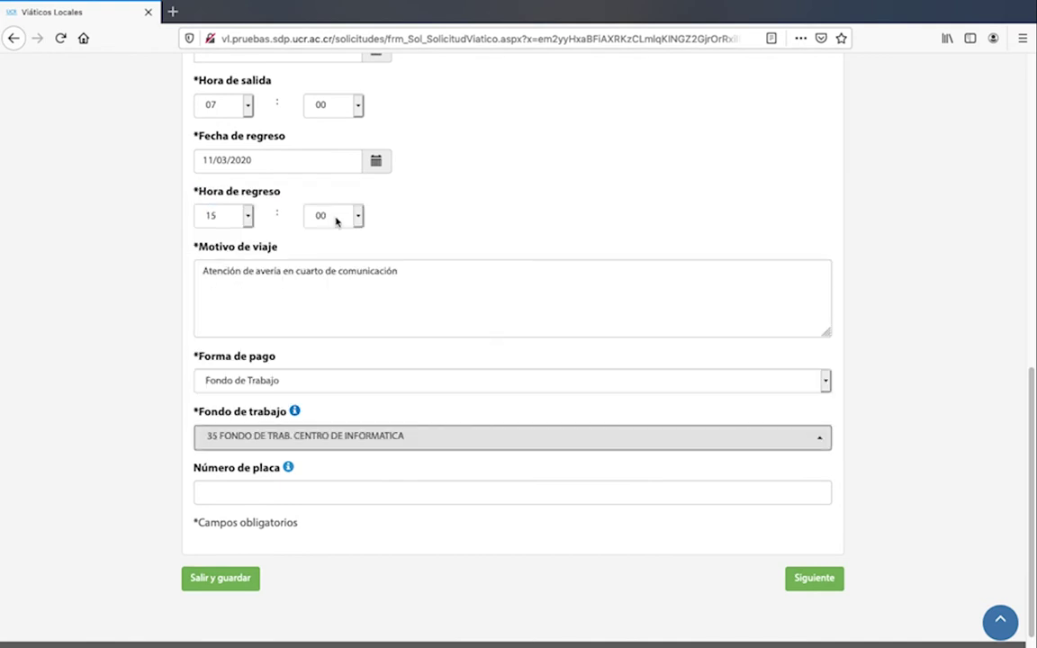
# Check the help note for the plate number, then save the general data and continue to Detalle de montos.
pyautogui.scroll(-1, 426, 310)
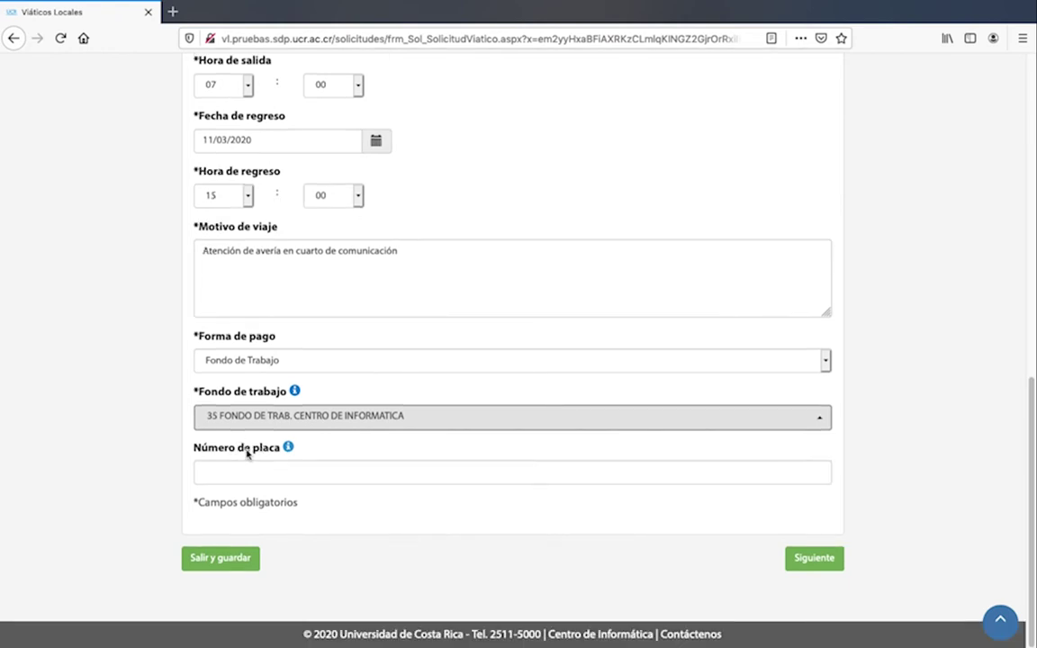
pyautogui.moveTo(287, 449)
pyautogui.click(817, 557)
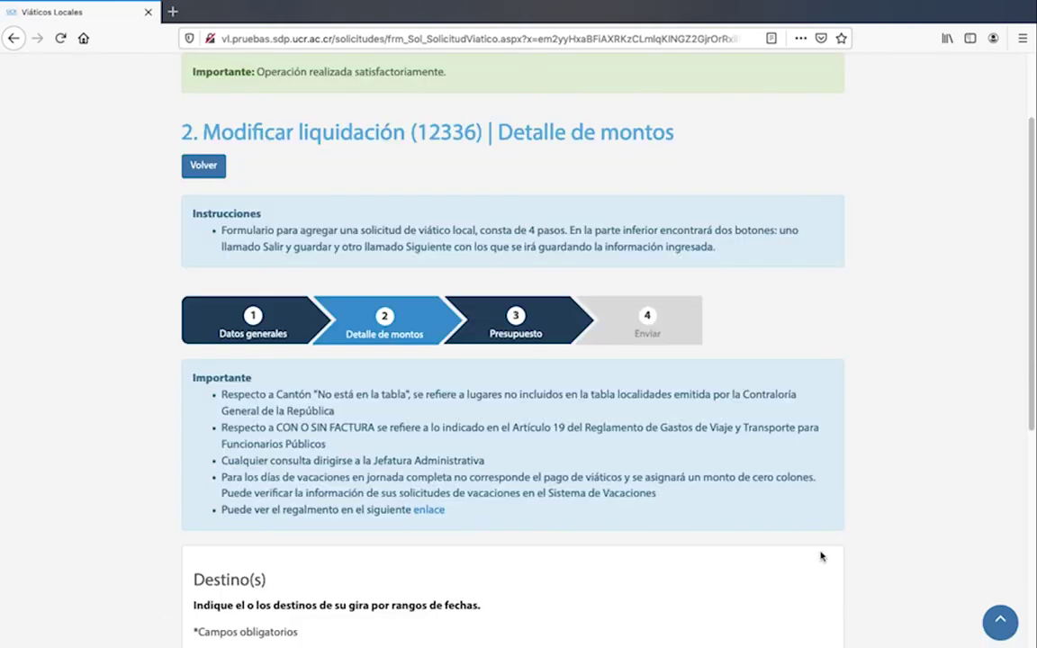
# Set the trip destination's province to PUNTARENAS, the canton to NO ESTA EN TABLA and the district to SIN FACTURA.
pyautogui.scroll(-2, 702, 505)
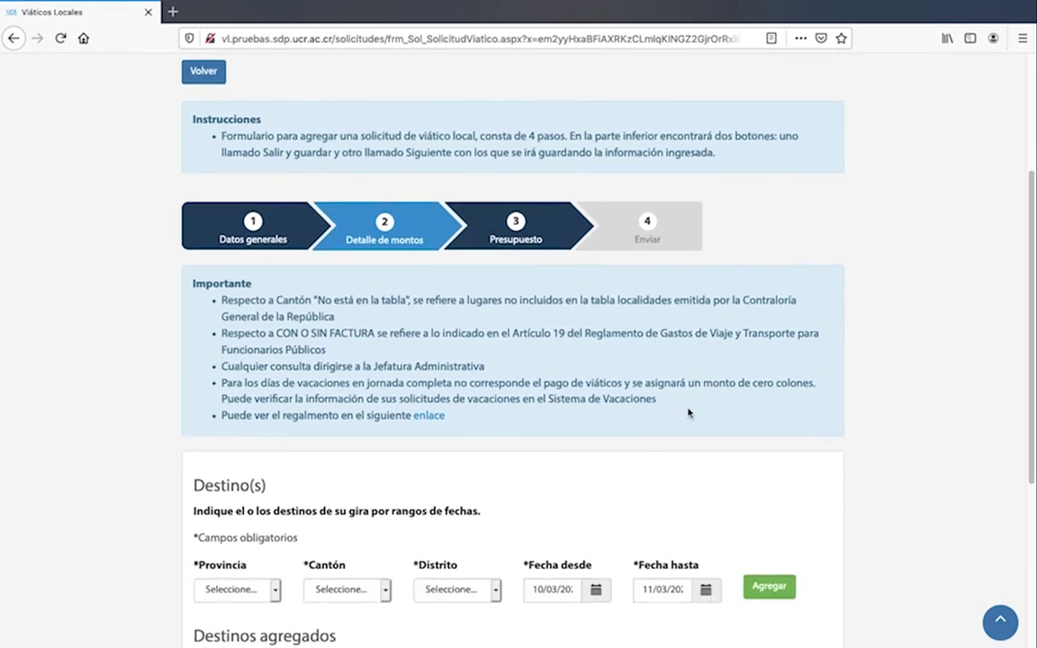
pyautogui.scroll(-3, 689, 413)
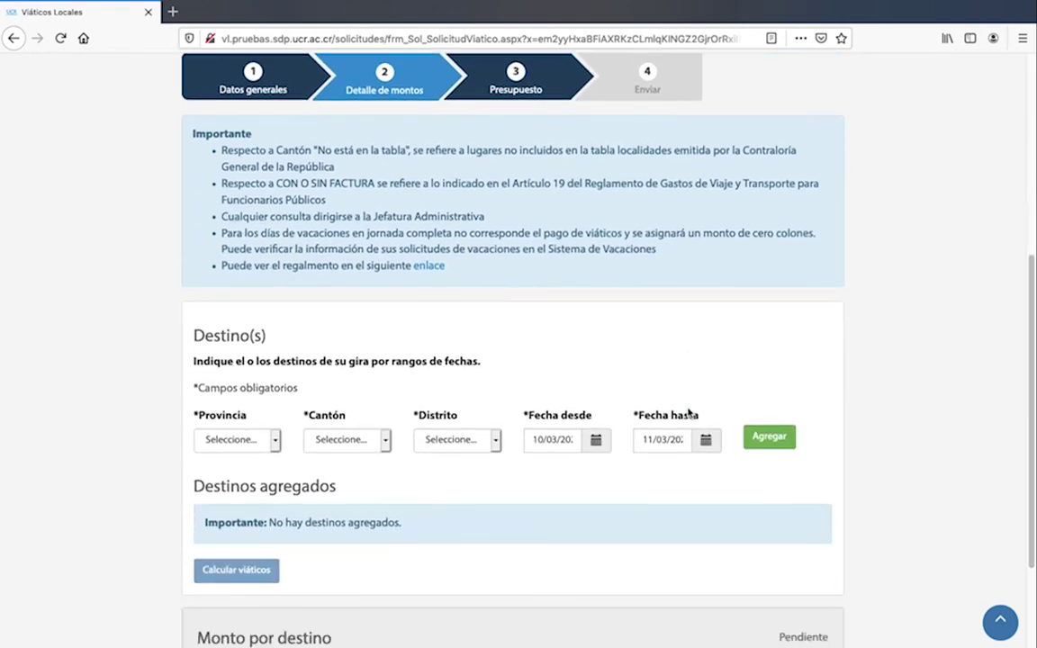
pyautogui.scroll(-3, 689, 413)
pyautogui.click(236, 299)
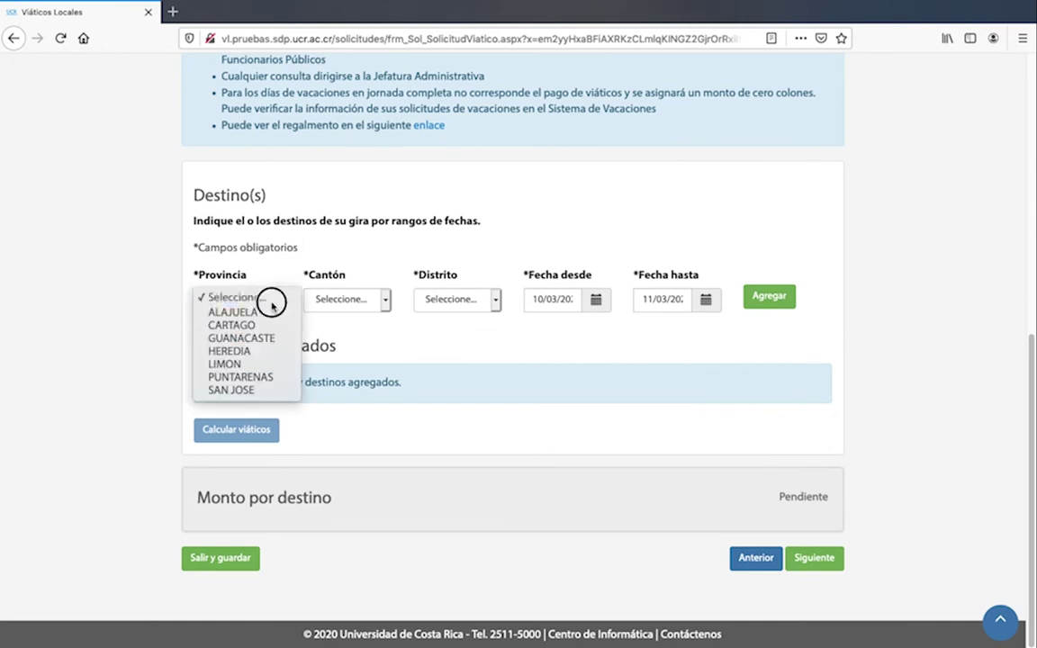
pyautogui.click(239, 377)
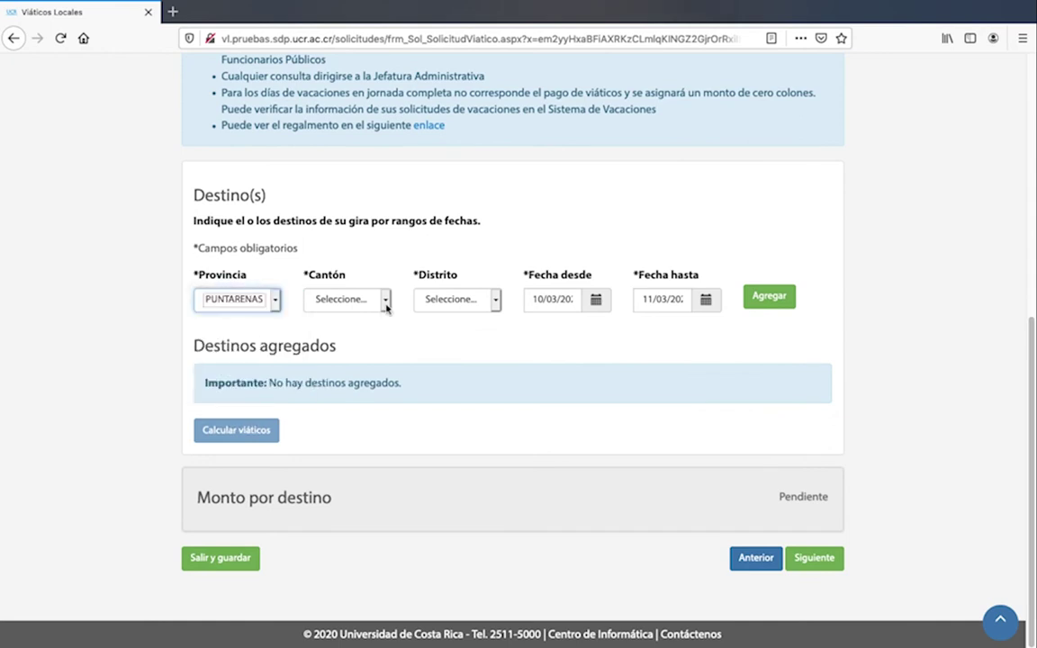
pyautogui.click(385, 302)
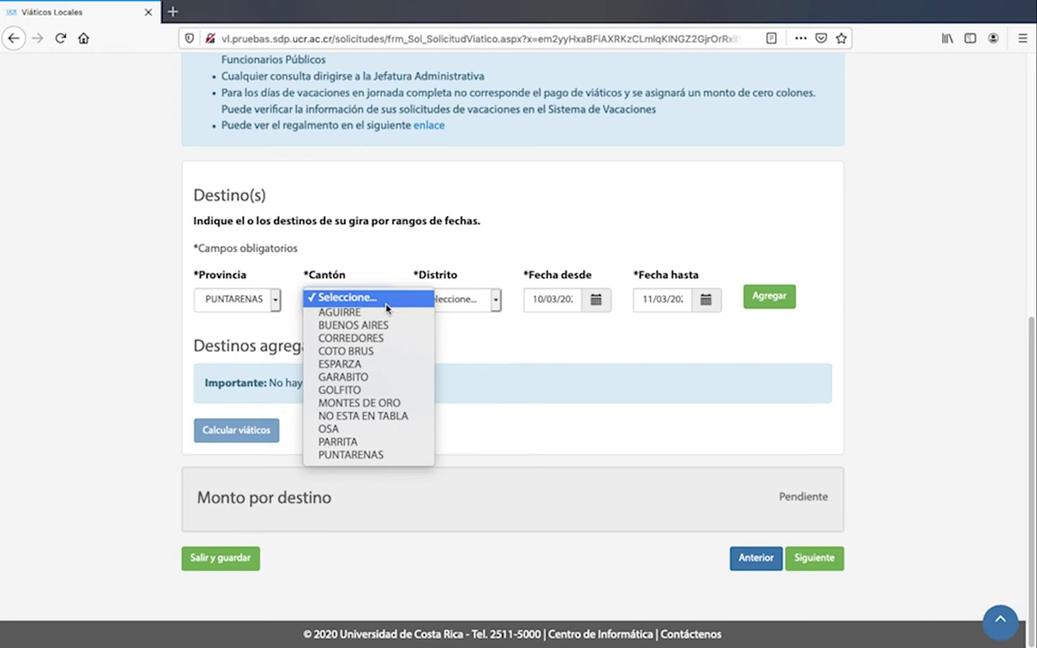
pyautogui.click(391, 417)
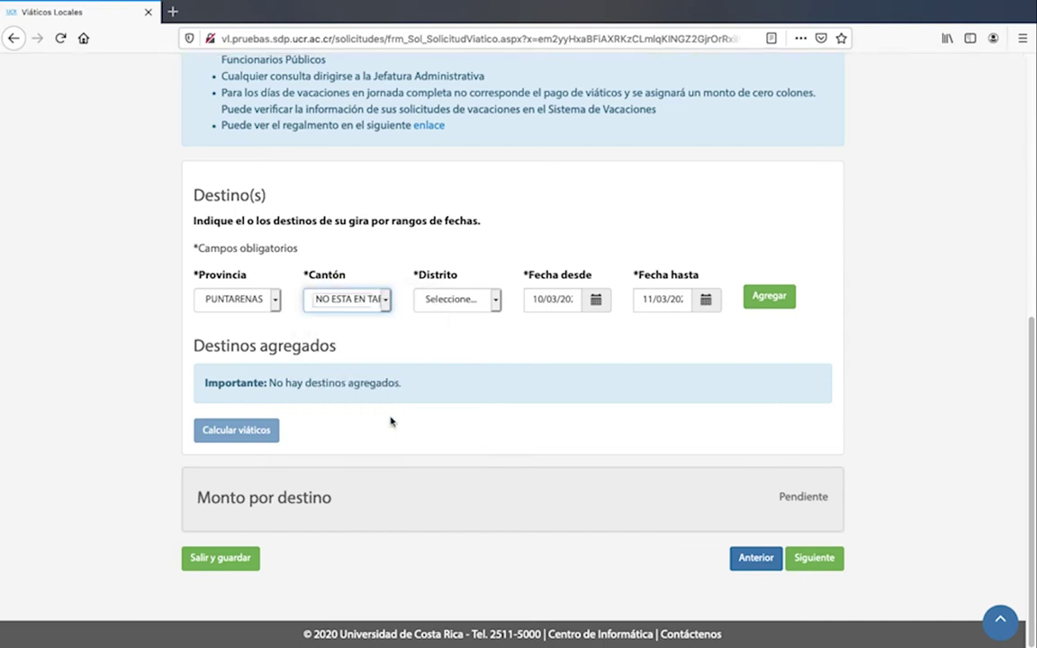
pyautogui.click(459, 299)
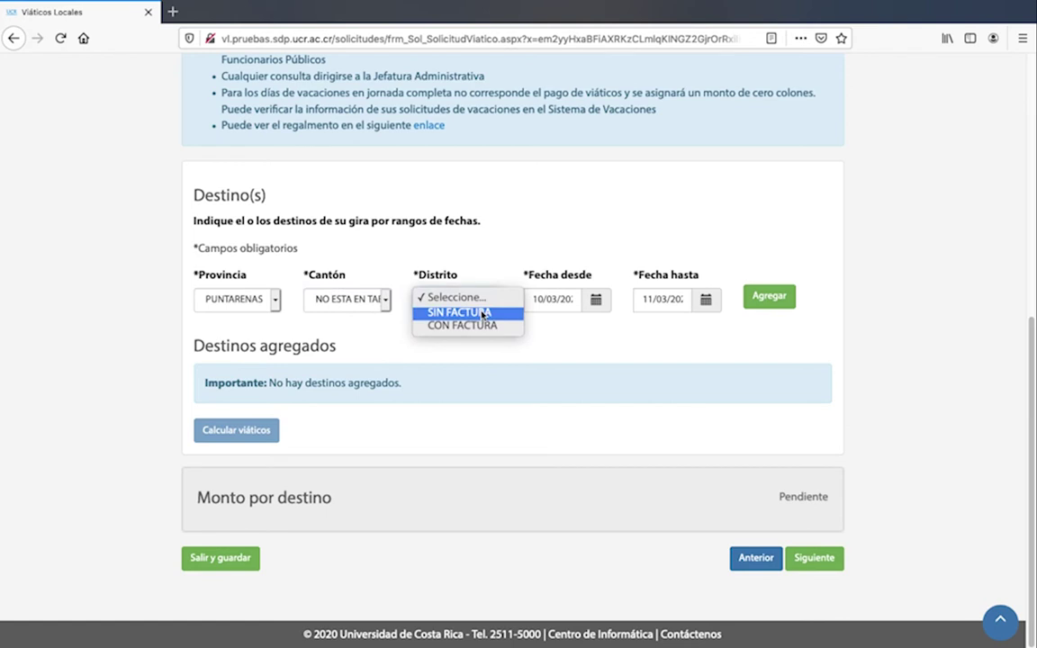
pyautogui.click(483, 314)
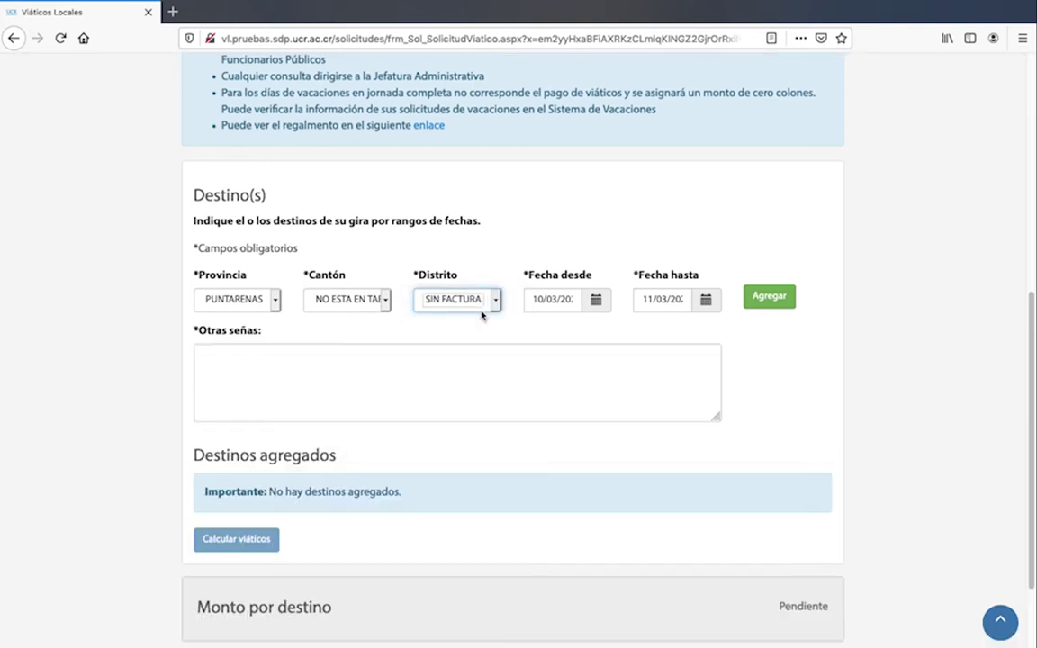
# Enter "Hotel Playa Bonita" as the destination's other directions, add the destination and calculate the travel allowances.
pyautogui.click(376, 364)
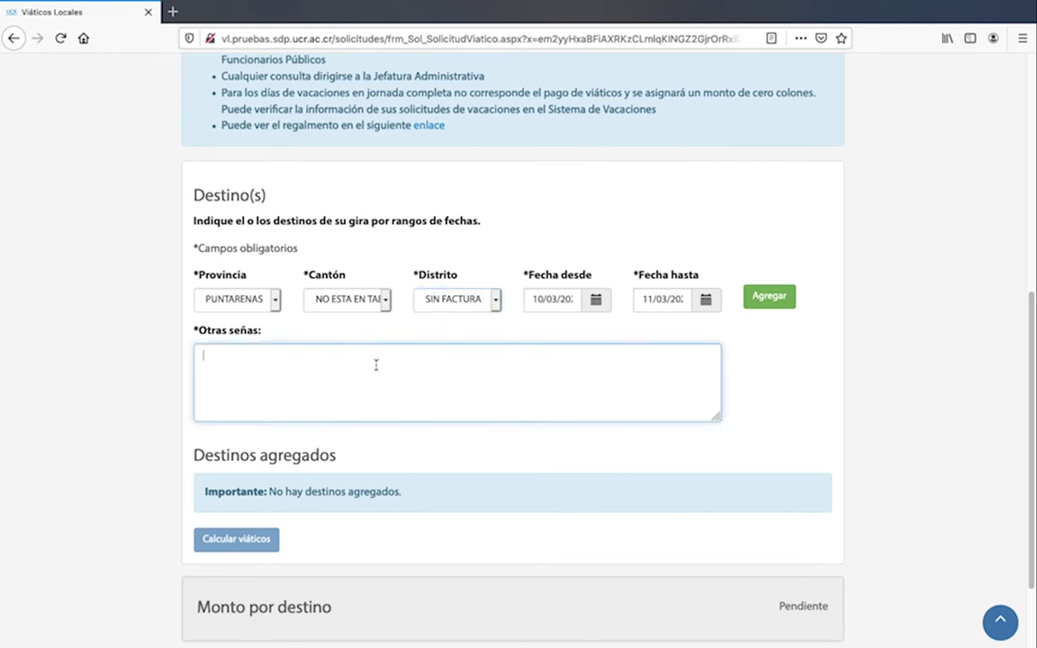
pyautogui.write('Hotel Playa Bonita')
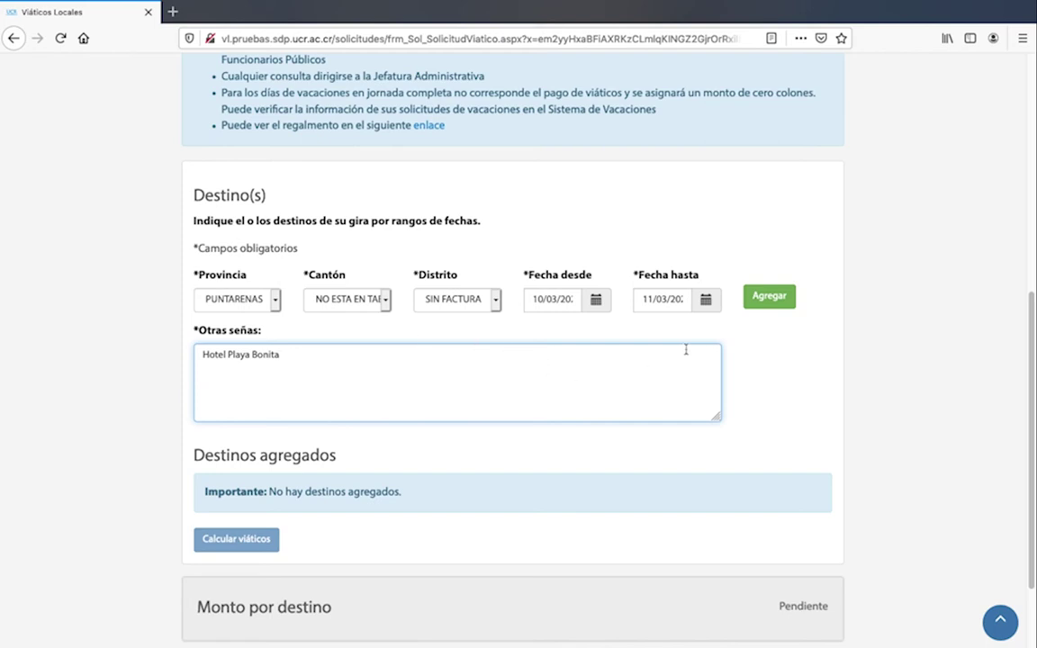
pyautogui.click(780, 304)
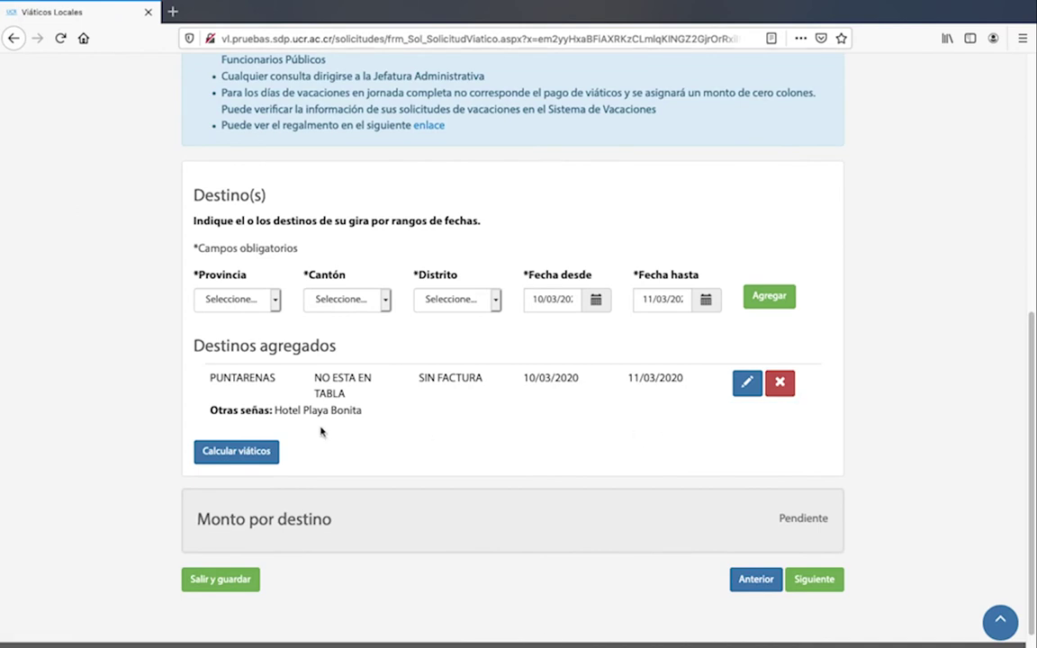
pyautogui.click(242, 452)
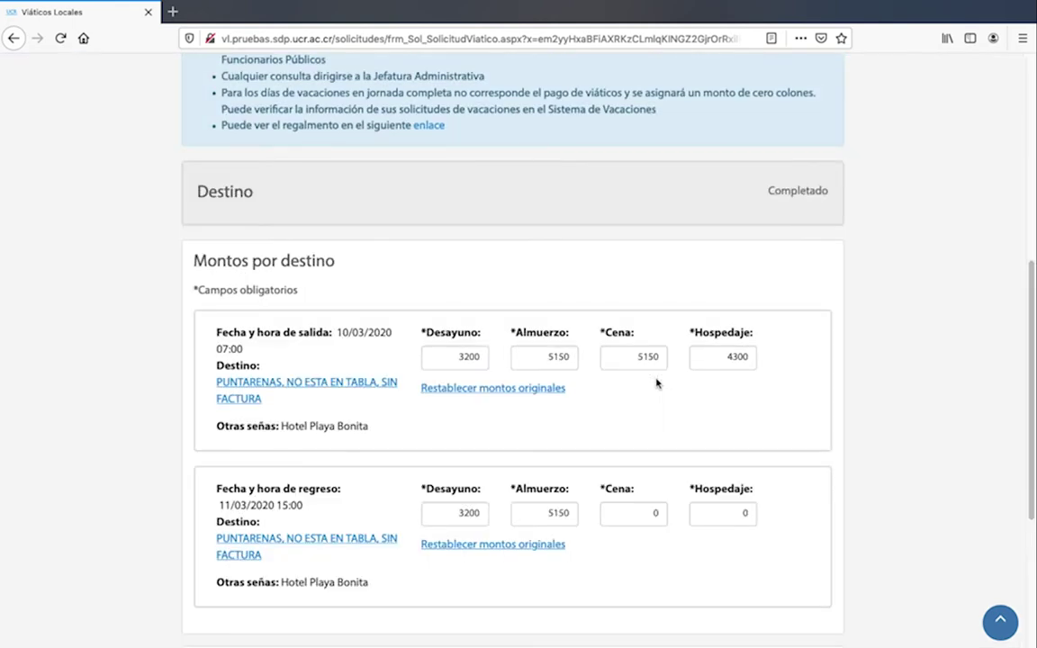
# Set the departure day's Hospedaje amount to 3000 and restore that day's original amounts.
pyautogui.scroll(-2, 516, 324)
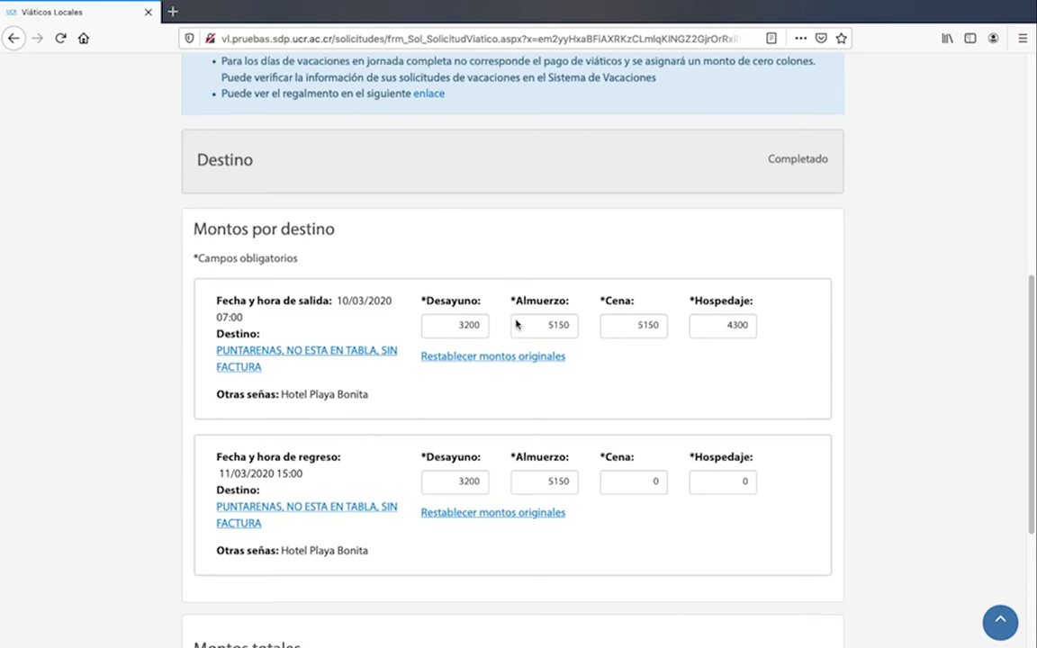
pyautogui.scroll(-2, 516, 324)
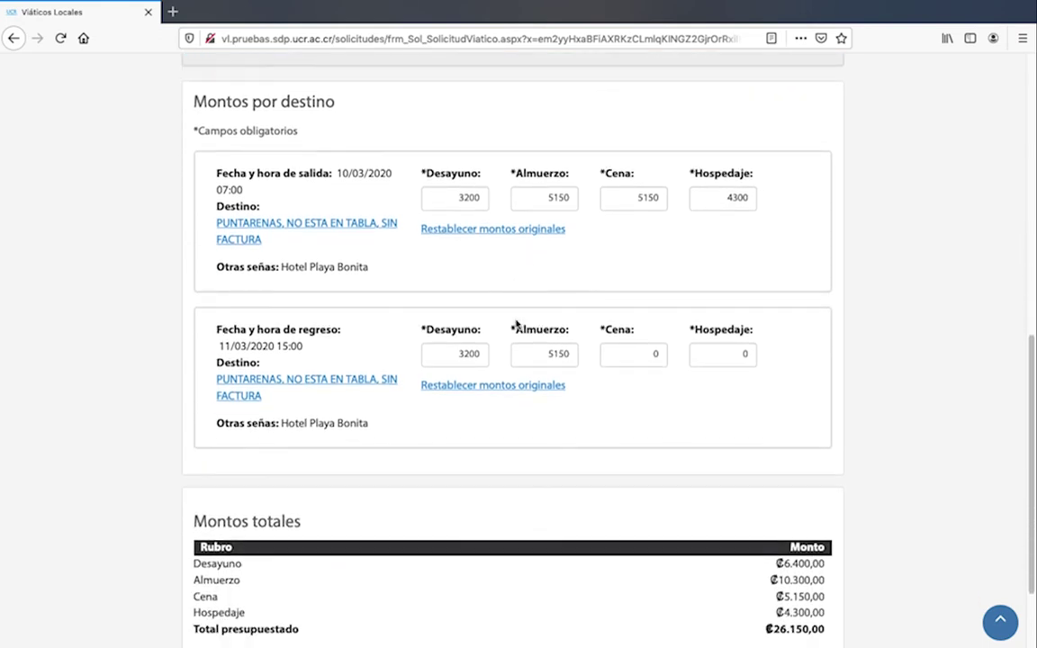
pyautogui.moveTo(706, 190); pyautogui.dragTo(764, 185)
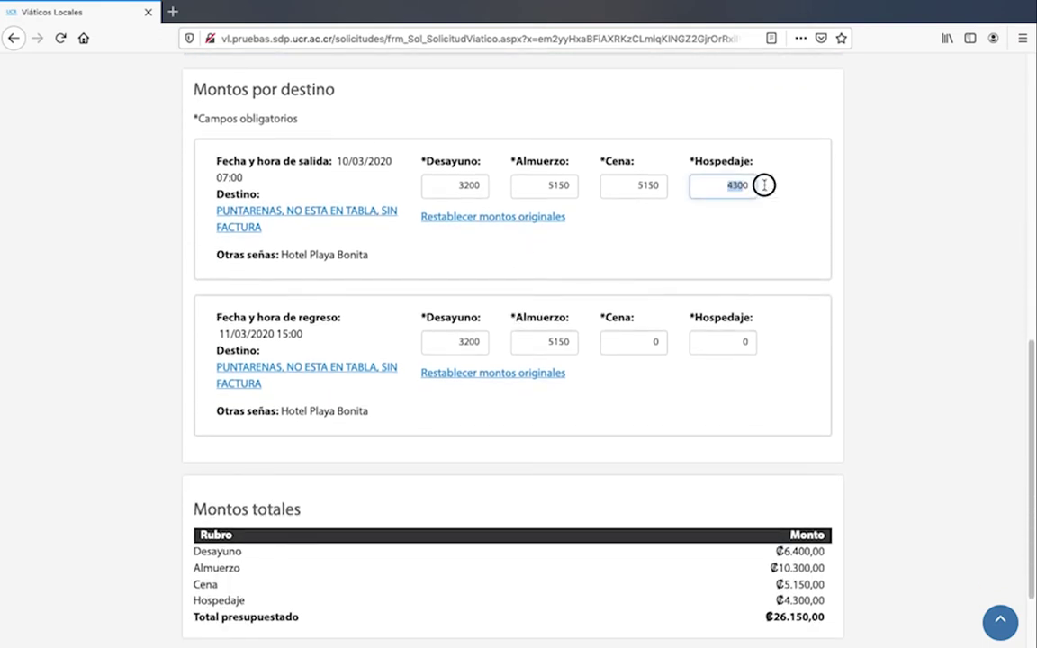
pyautogui.write('3000')
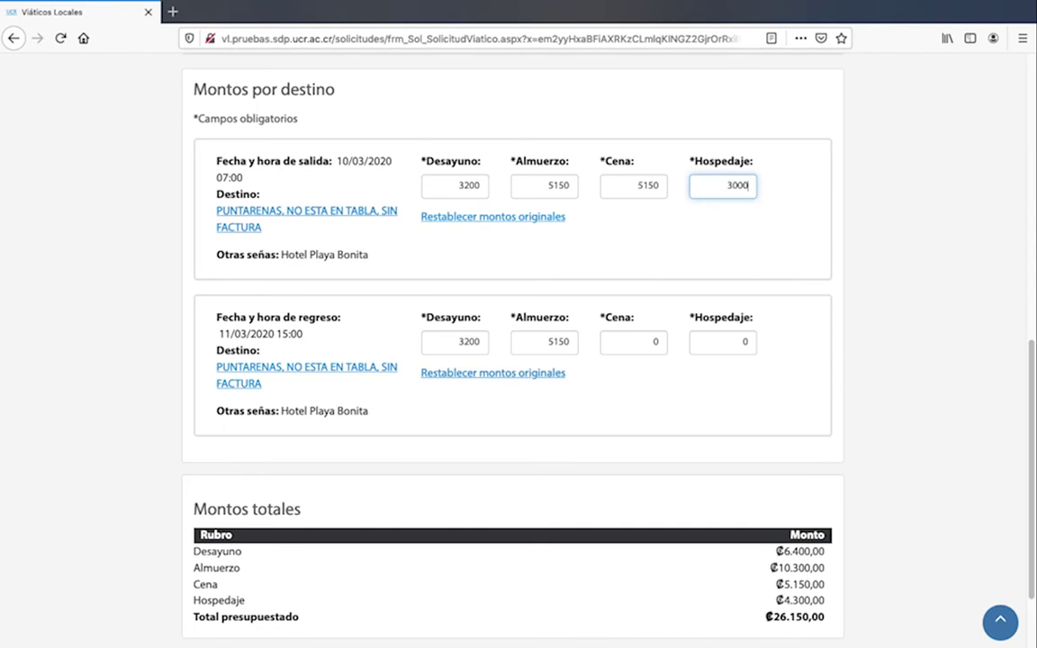
pyautogui.click(846, 228)
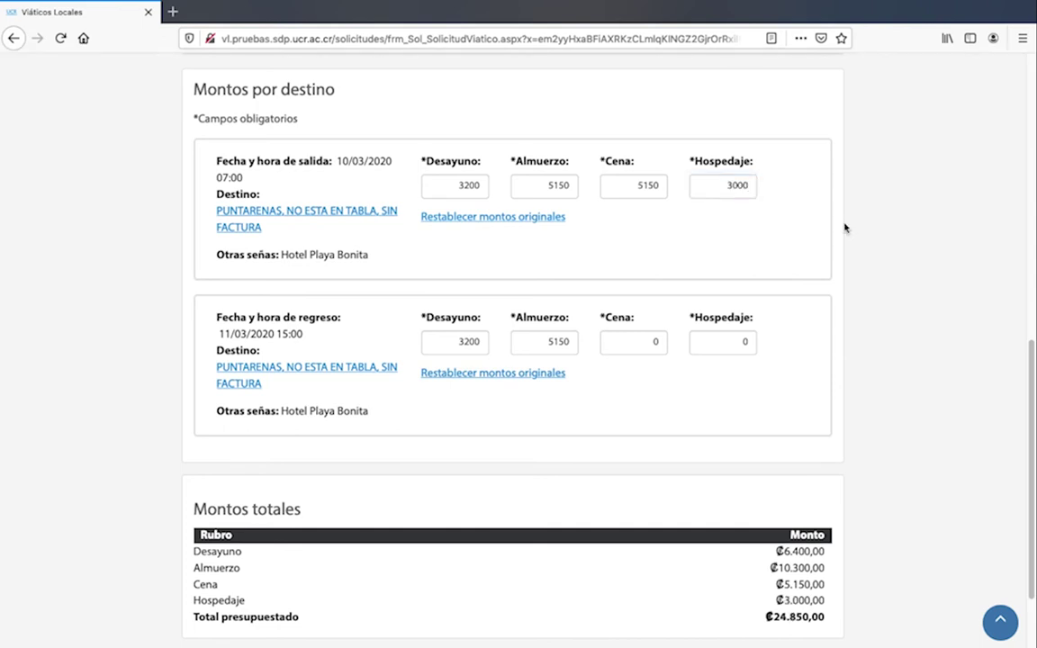
pyautogui.click(528, 217)
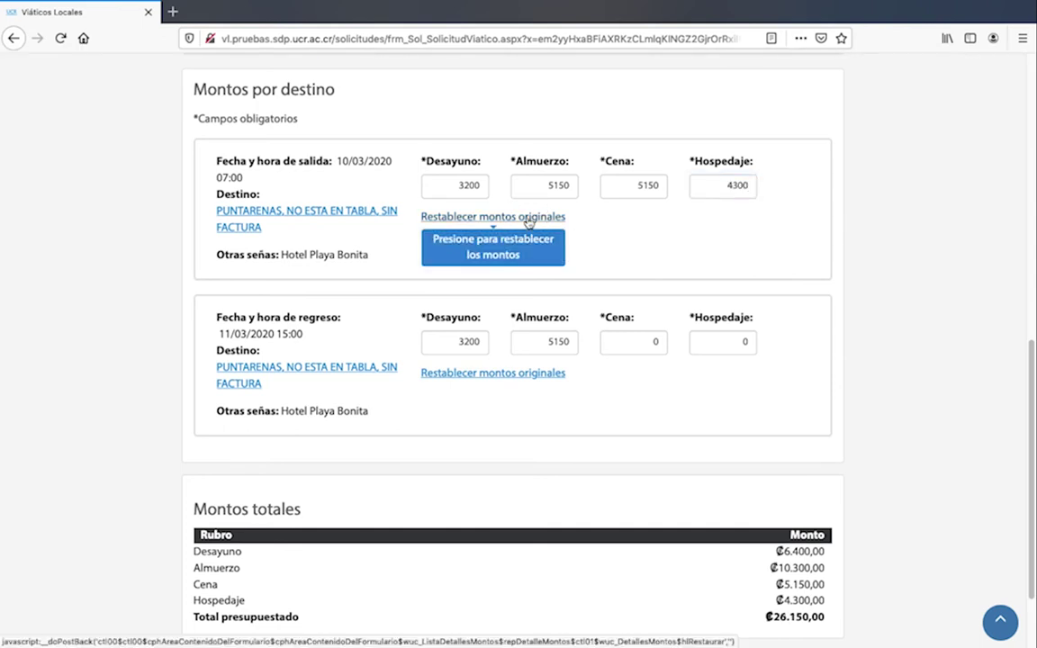
# Review the Montos totales table and continue to the Presupuesto stage of the settlement.
pyautogui.scroll(-2, 466, 442)
pyautogui.moveTo(311, 412); pyautogui.dragTo(186, 407)
pyautogui.click(425, 405)
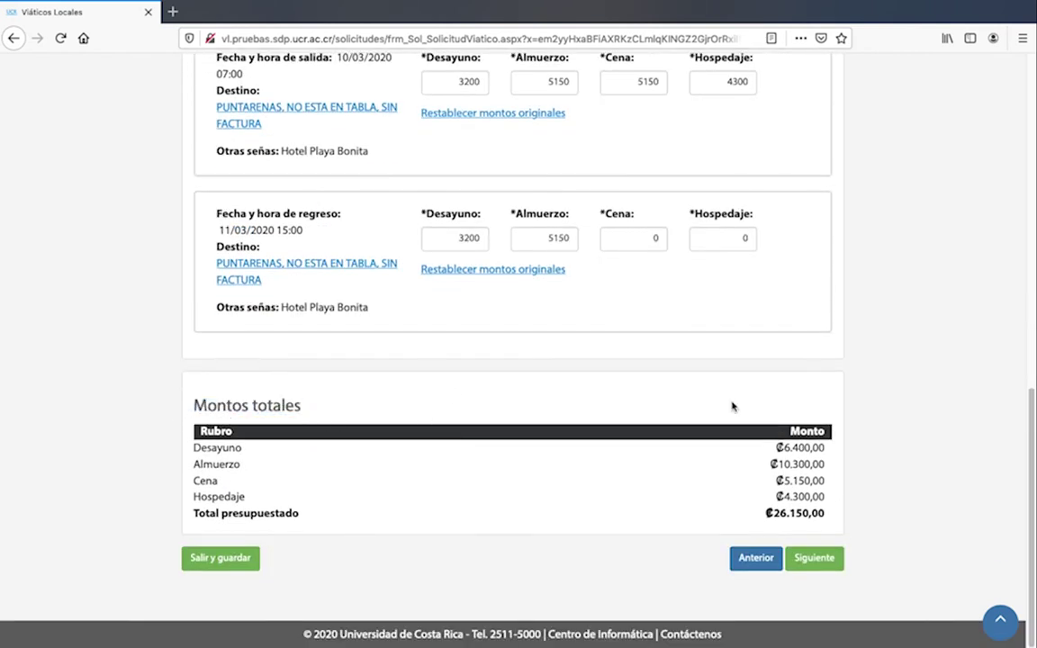
pyautogui.click(818, 558)
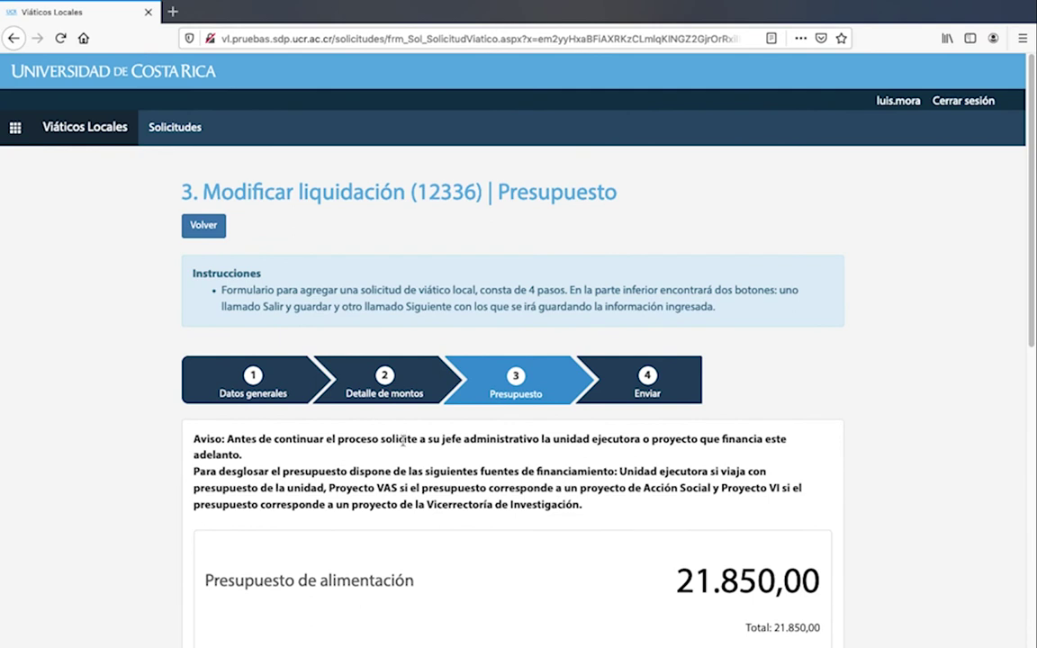
# Read the funding notice and add Unidad ejecutora 878 CENTRO DE INFORMATICA as the source for the full food budget.
pyautogui.scroll(-3, 403, 438)
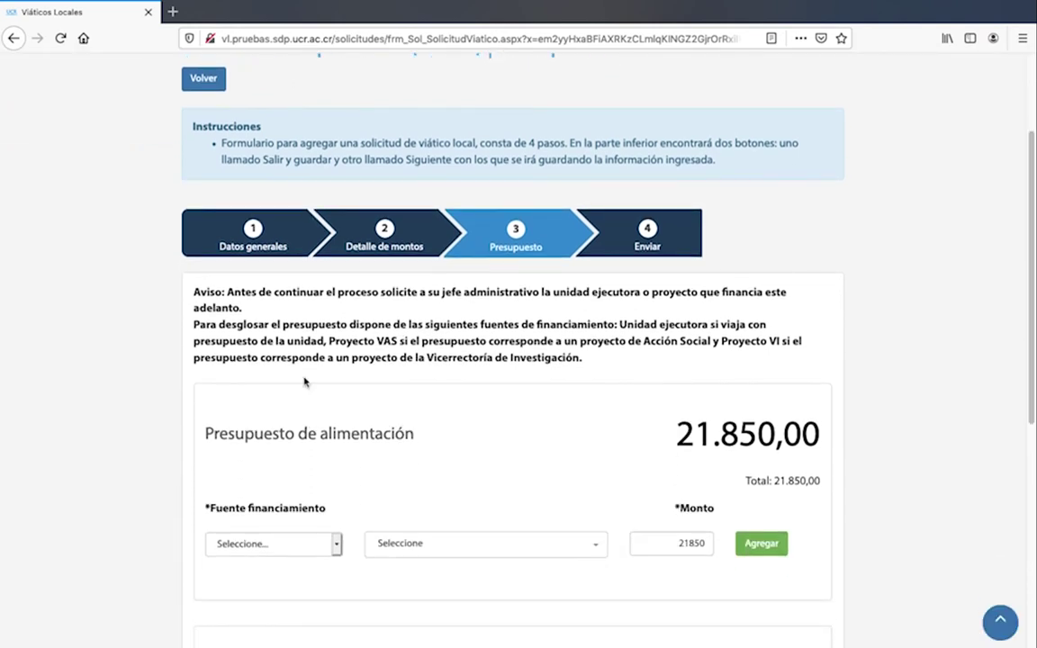
pyautogui.moveTo(194, 290); pyautogui.dragTo(248, 308)
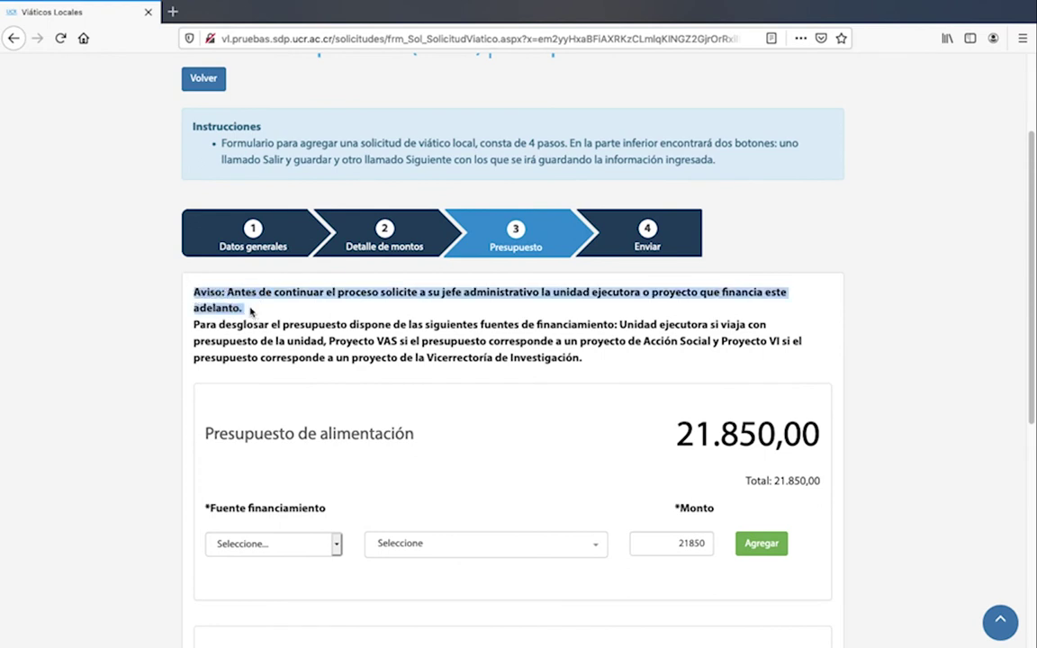
pyautogui.click(252, 311)
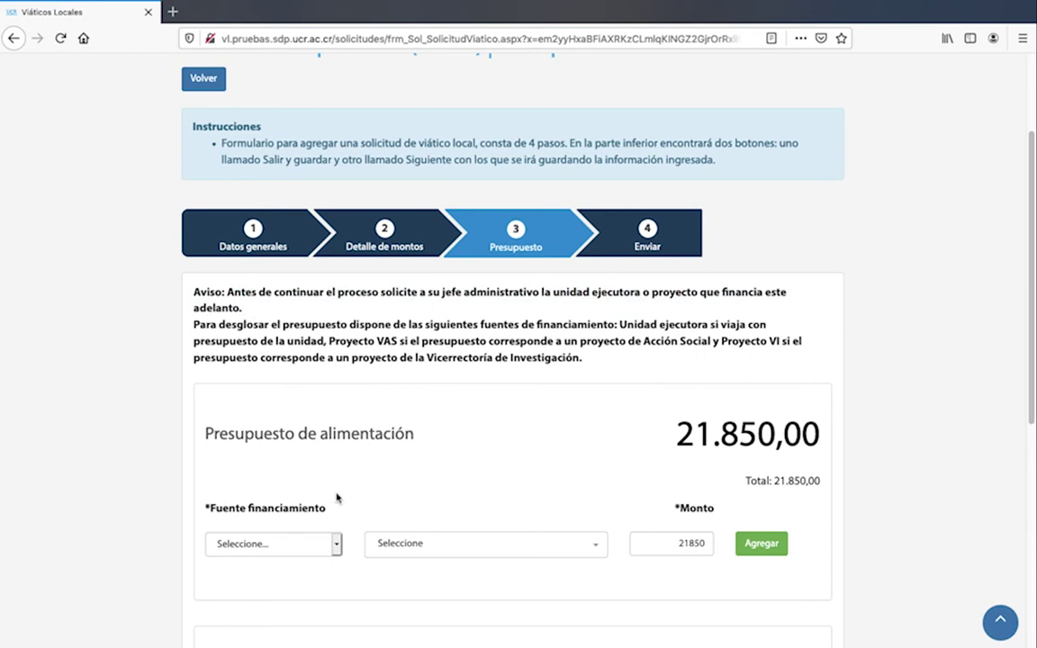
pyautogui.scroll(-3, 337, 495)
pyautogui.click(336, 412)
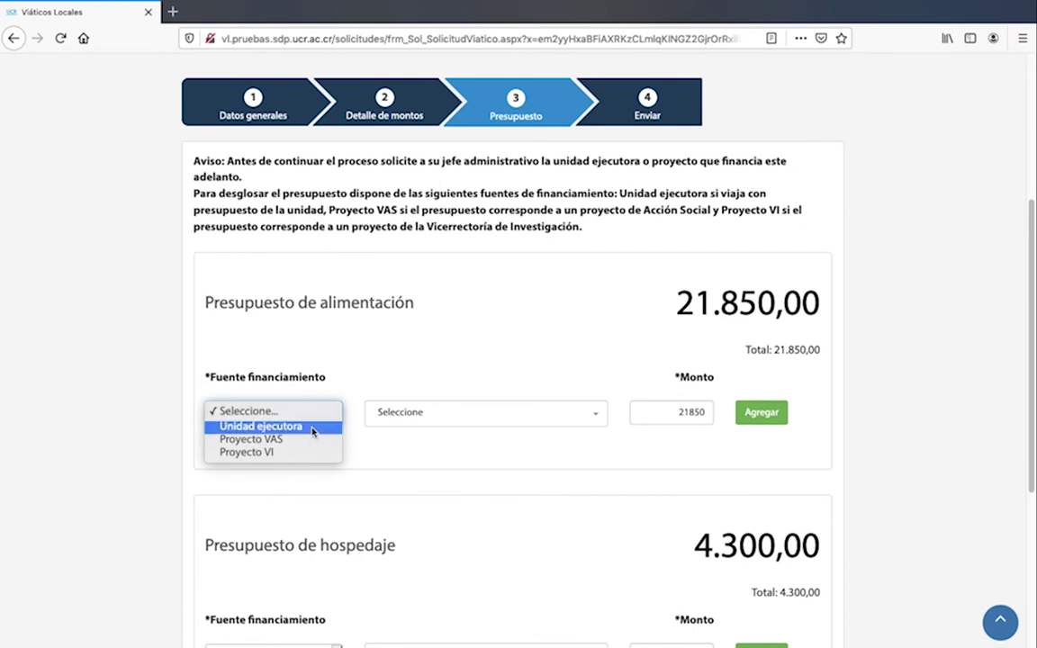
pyautogui.click(312, 427)
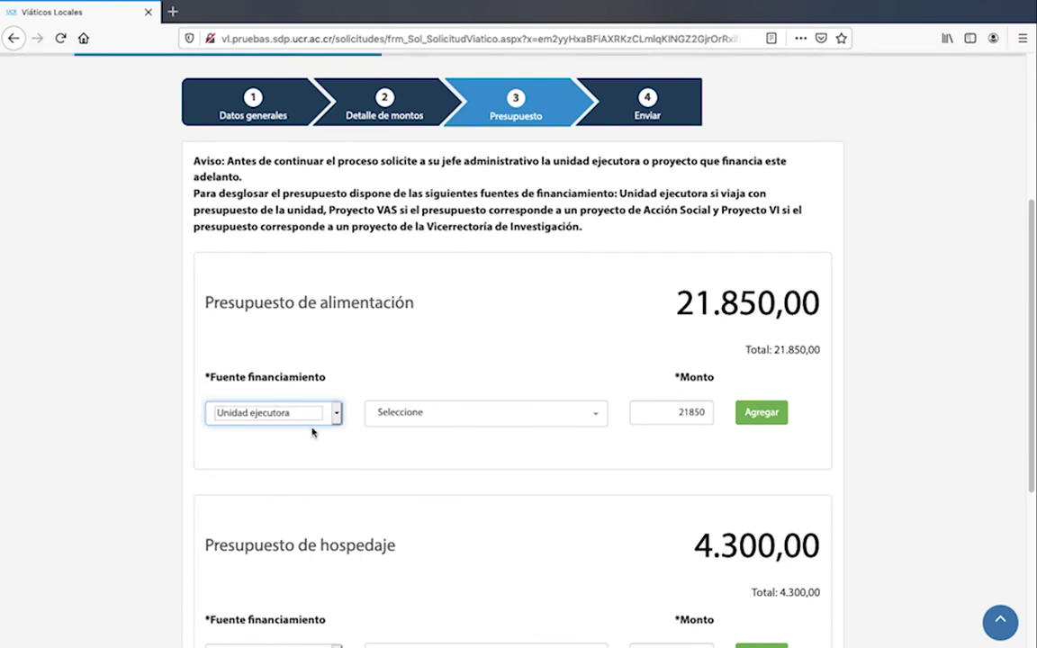
pyautogui.click(591, 416)
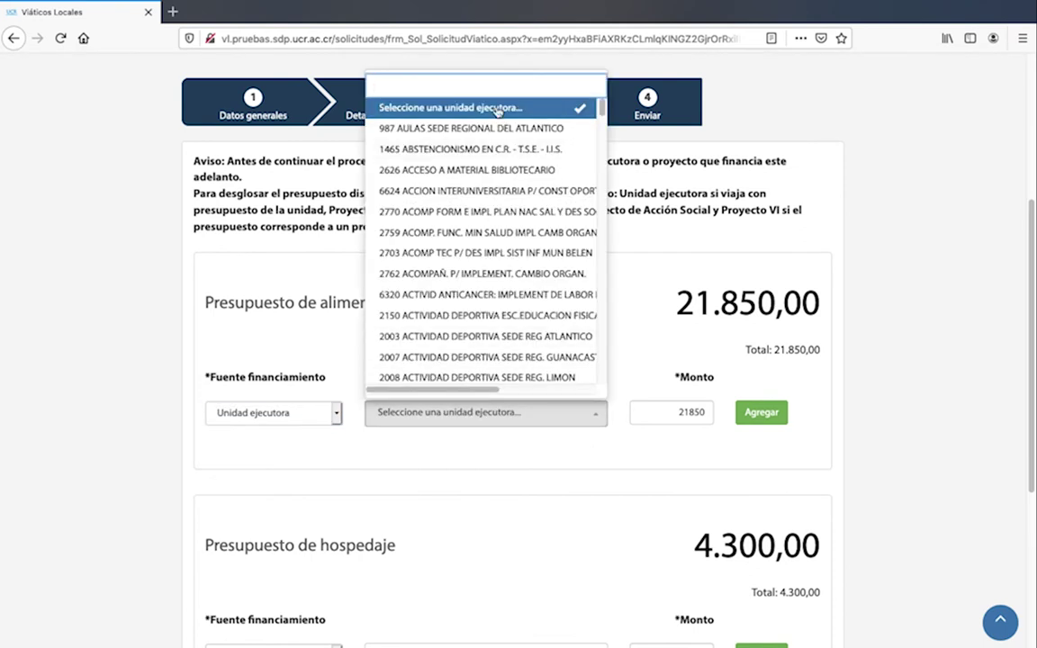
pyautogui.write('inform')
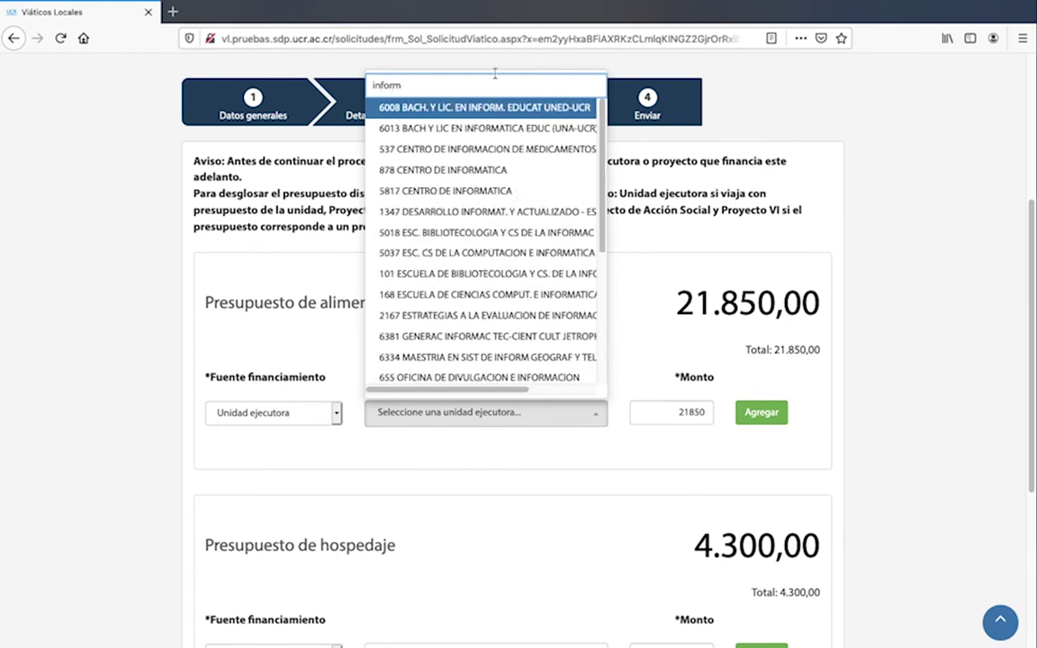
pyautogui.click(464, 170)
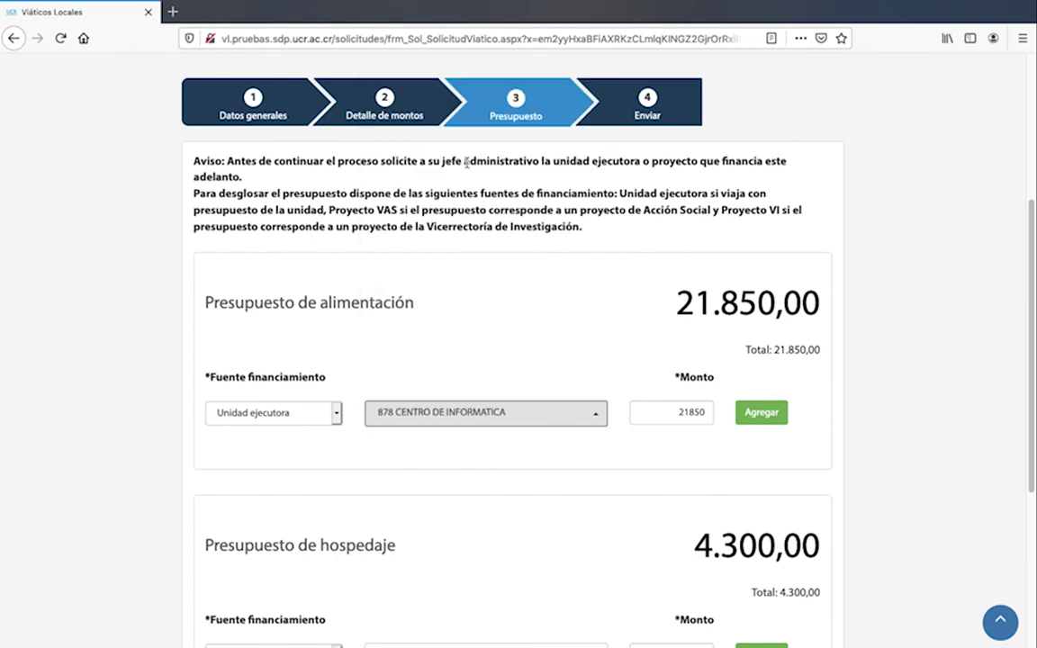
pyautogui.click(762, 414)
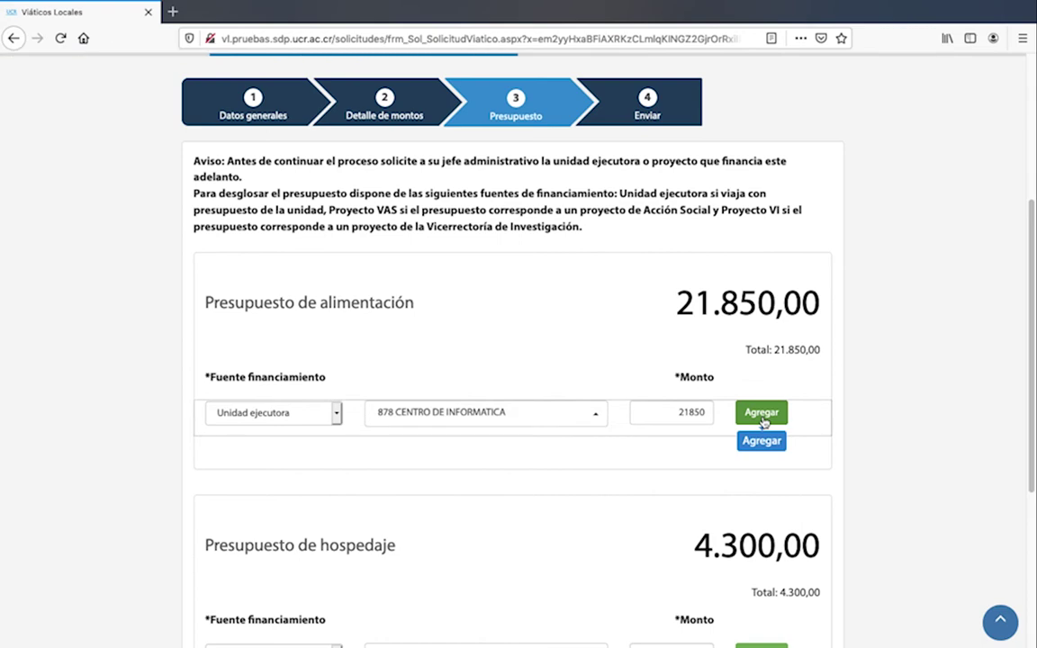
# Add Unidad ejecutora 878 CENTRO DE INFORMATICA as the funding source for the full lodging budget.
pyautogui.scroll(-3, 764, 421)
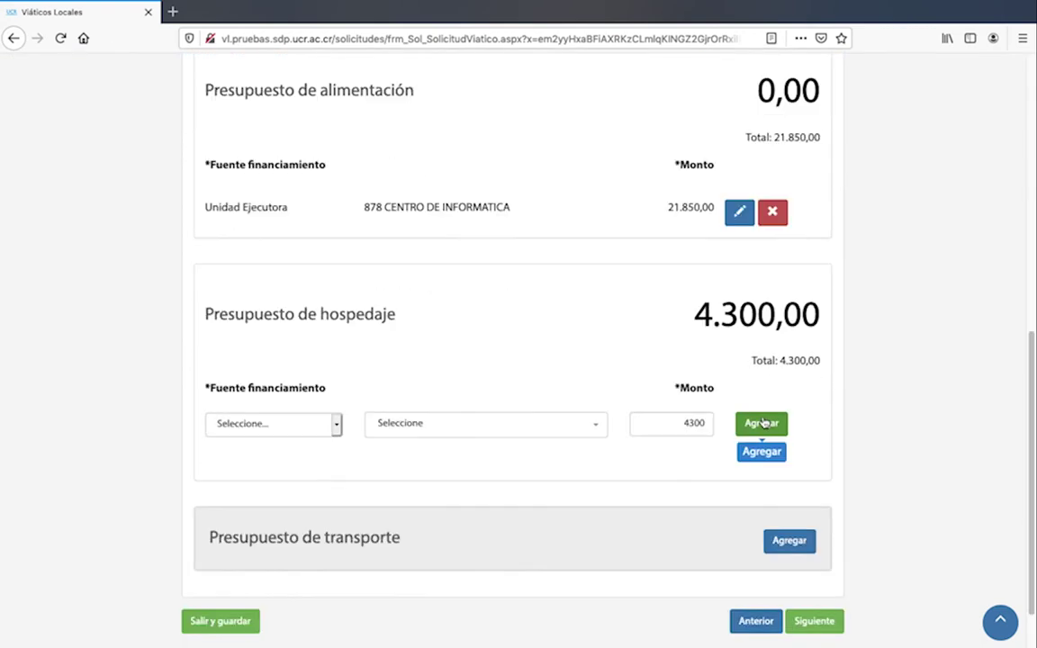
pyautogui.click(337, 428)
pyautogui.click(308, 438)
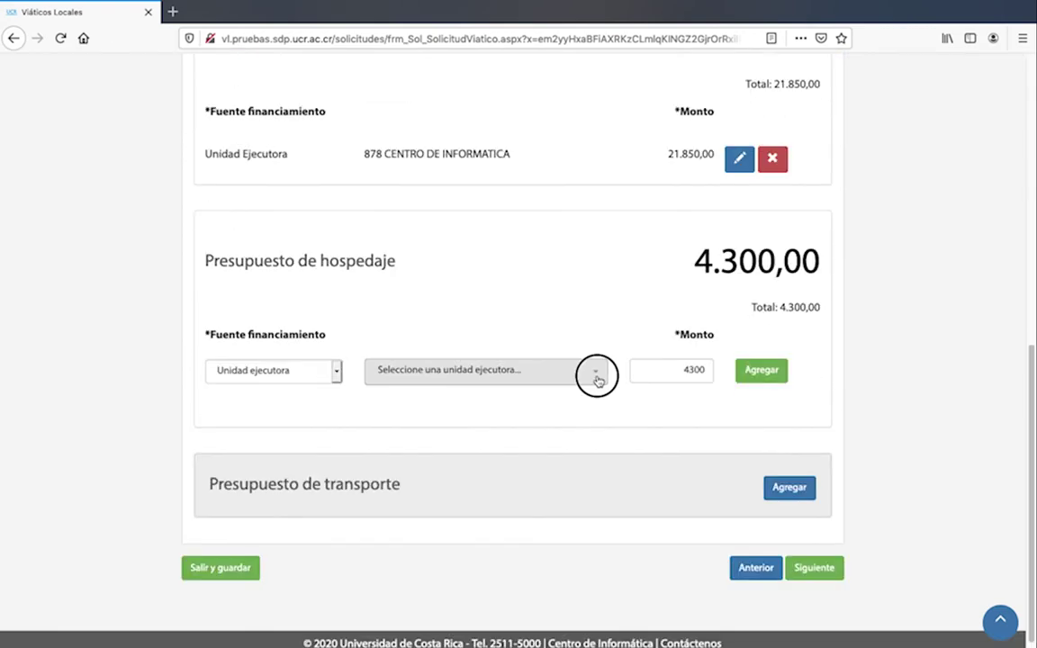
pyautogui.click(596, 373)
pyautogui.write('informa')
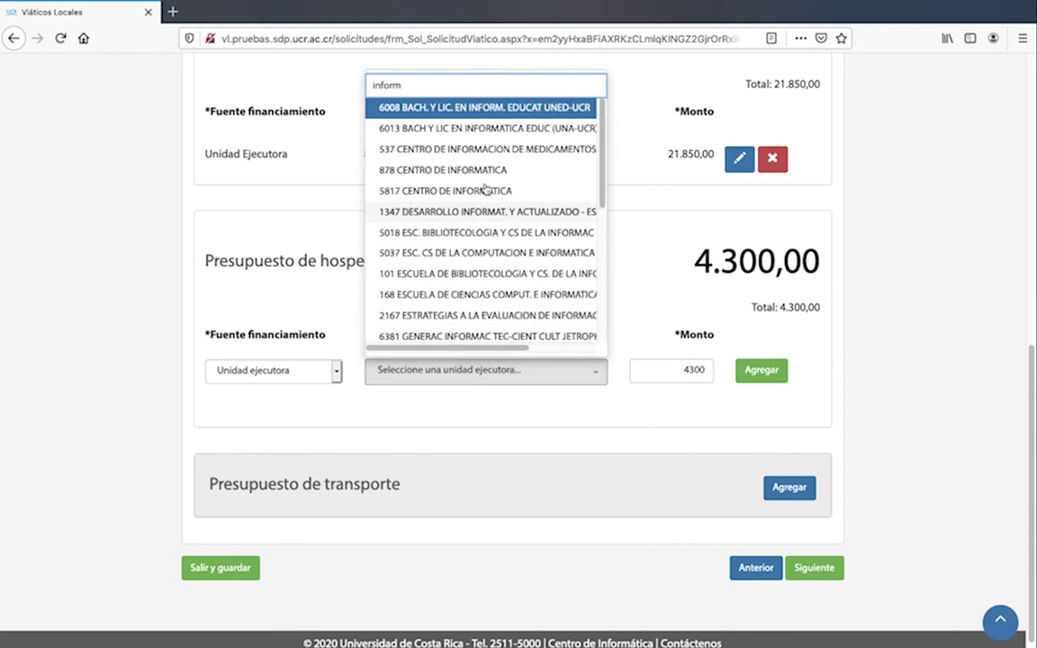
pyautogui.click(480, 172)
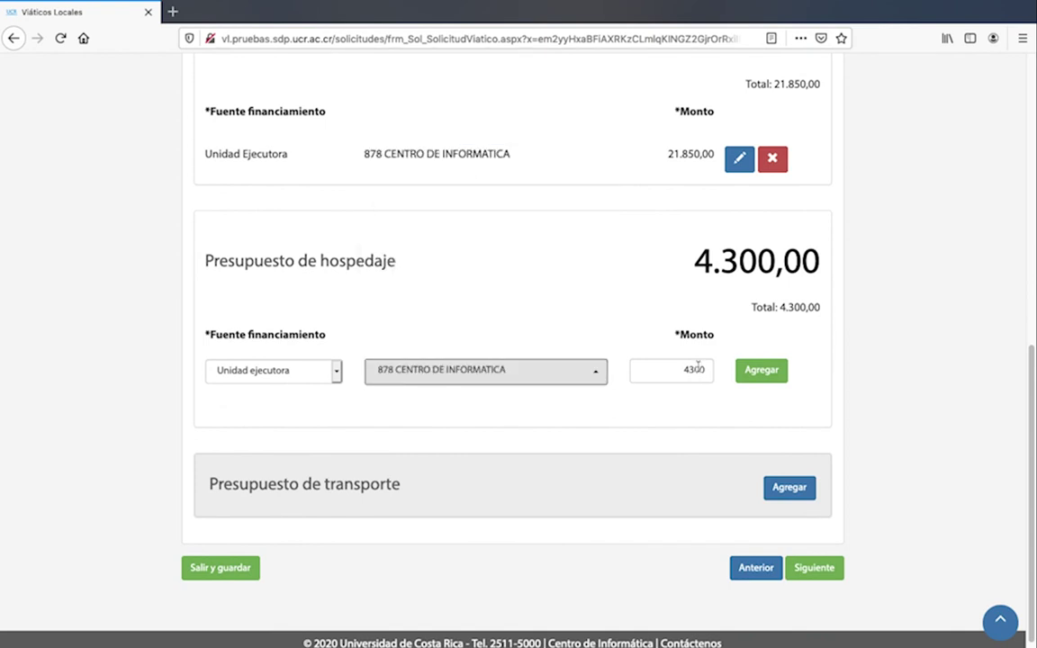
pyautogui.click(761, 371)
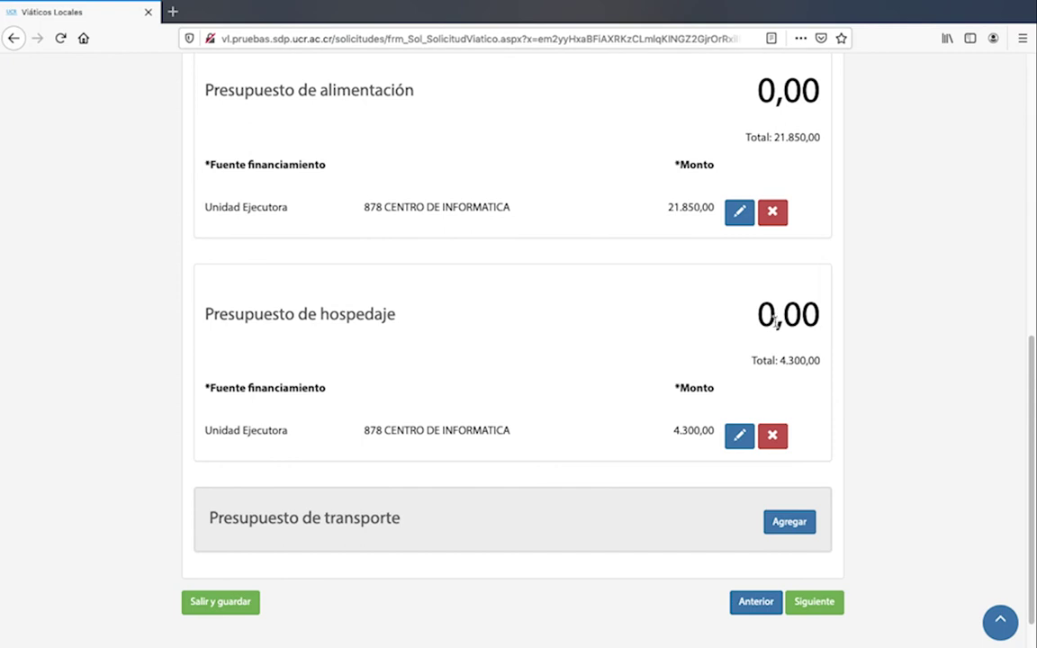
# Start a transport budget entry funded by Unidad ejecutora 878 CENTRO DE INFORMATICA with an amount of 8000.
pyautogui.scroll(-2, 774, 317)
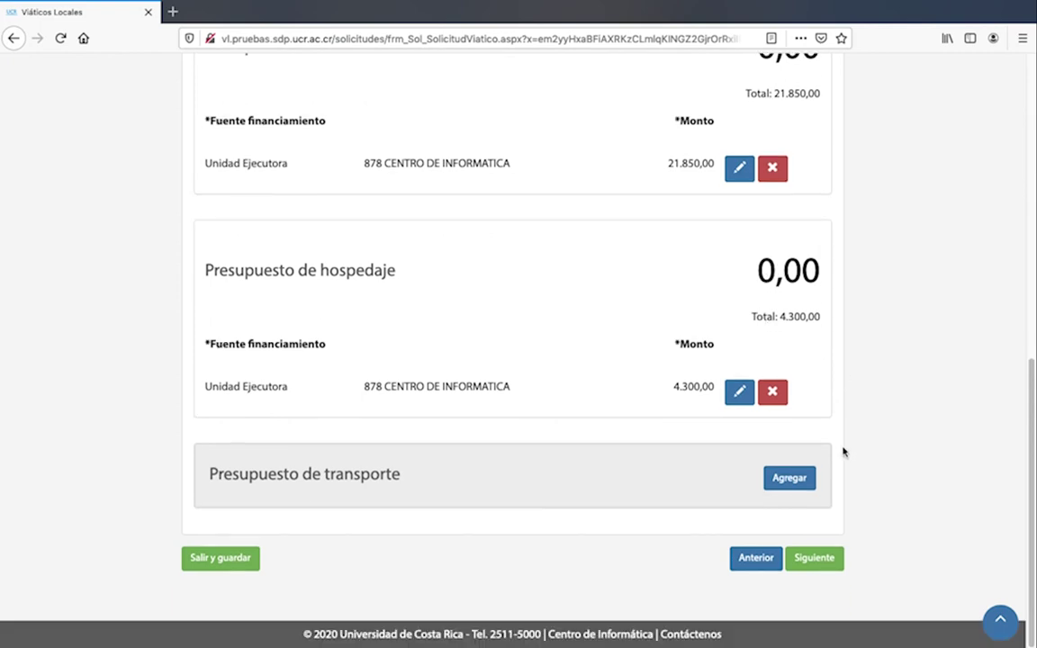
pyautogui.click(790, 477)
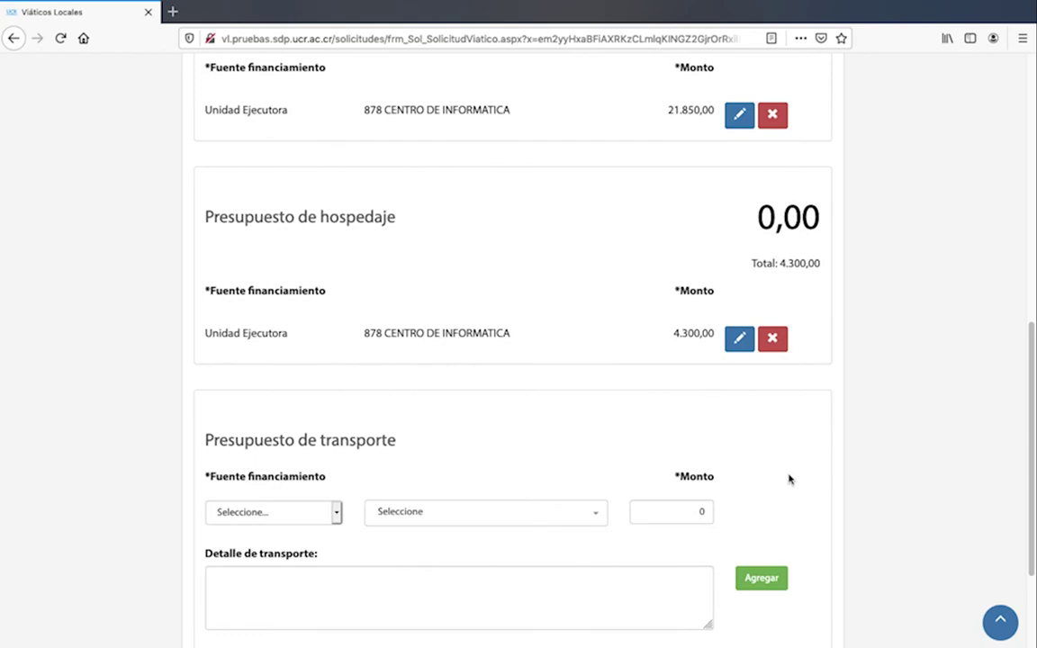
pyautogui.click(334, 513)
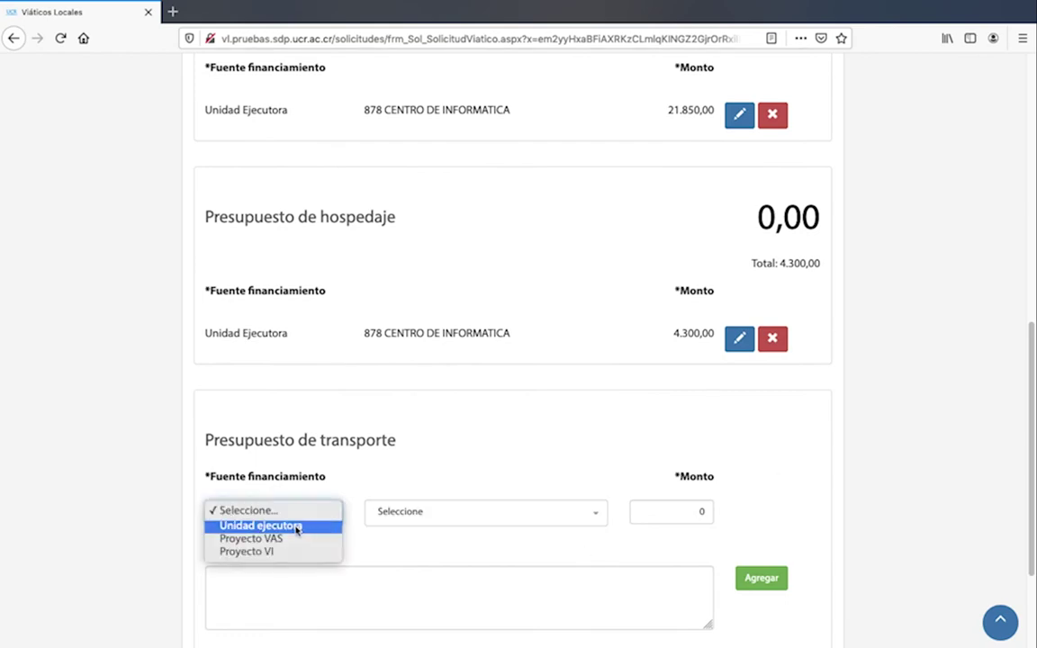
pyautogui.click(296, 530)
pyautogui.click(465, 526)
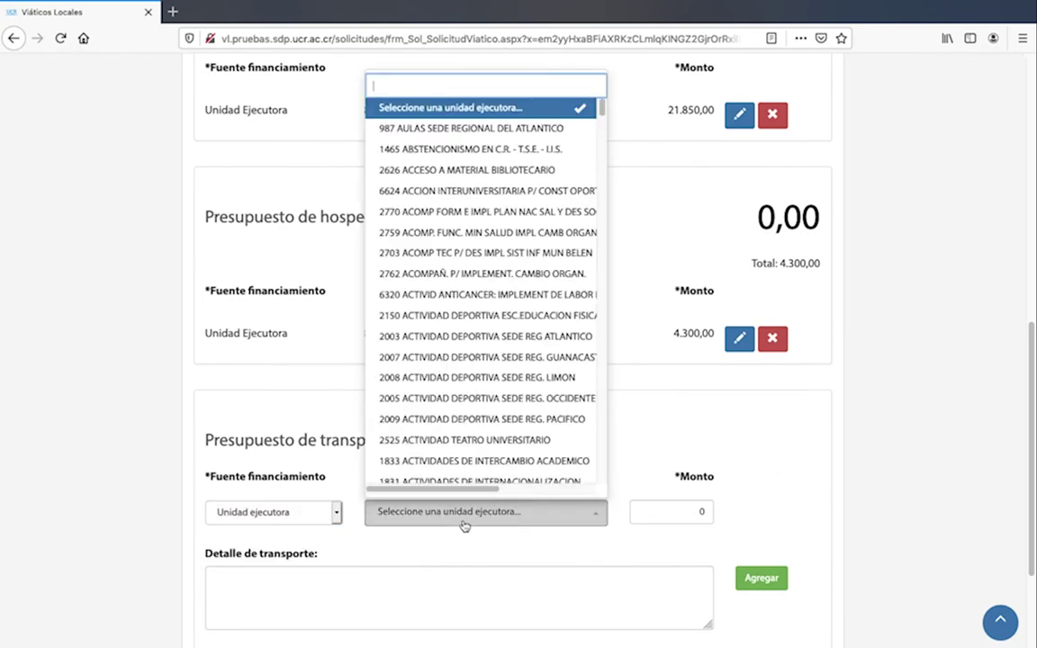
pyautogui.write('inform')
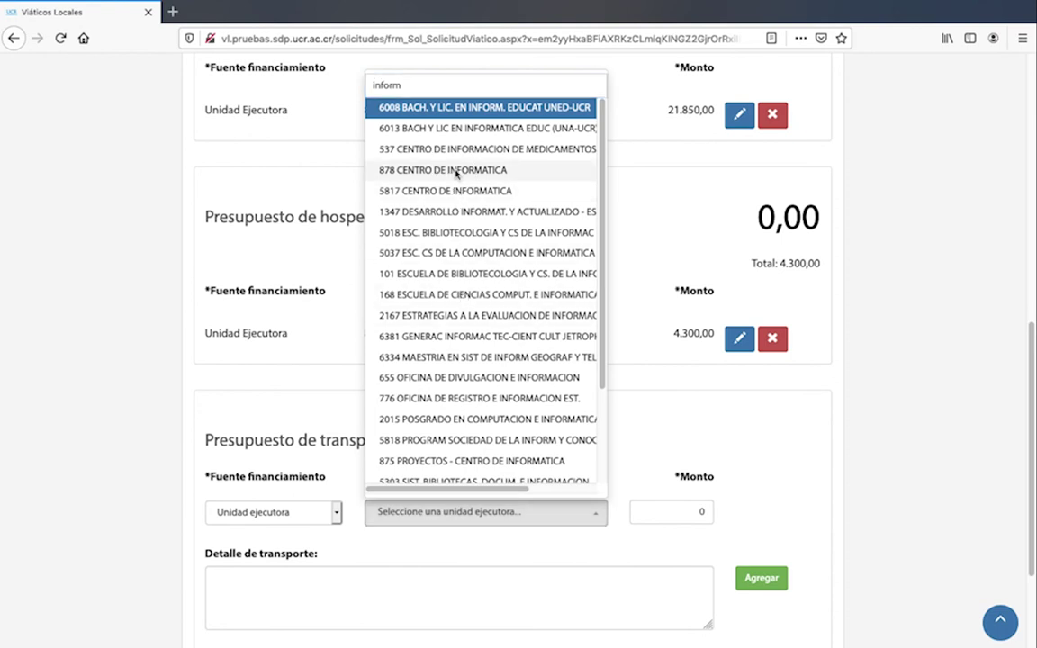
pyautogui.click(457, 171)
pyautogui.click(699, 512)
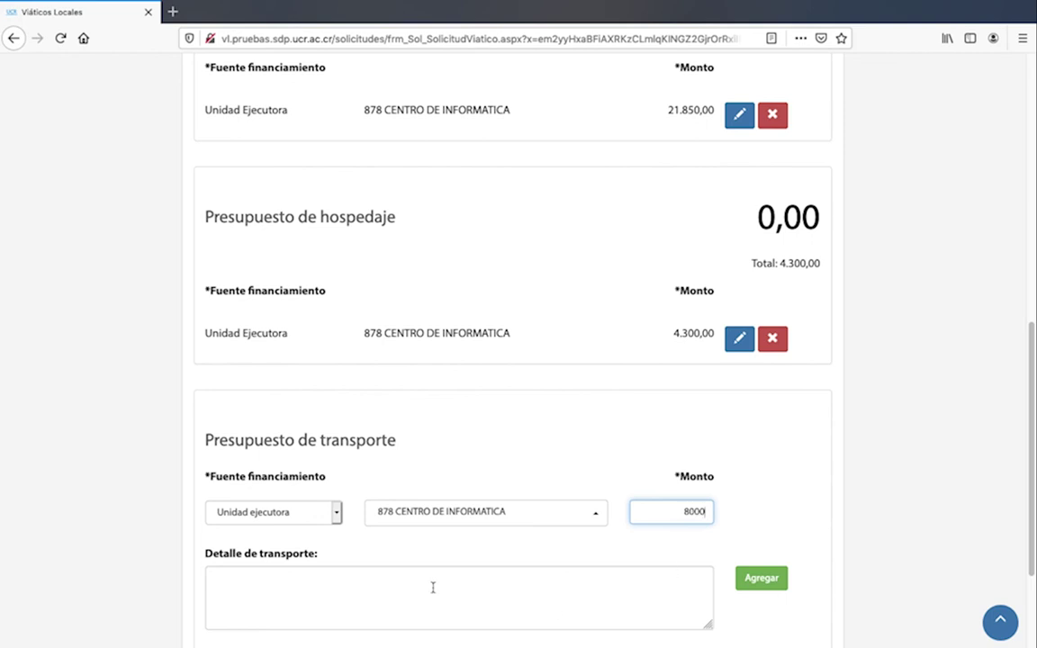
# Enter "Pago de Ferry" as the detail of the transport budget entry.
pyautogui.scroll(-3, 433, 587)
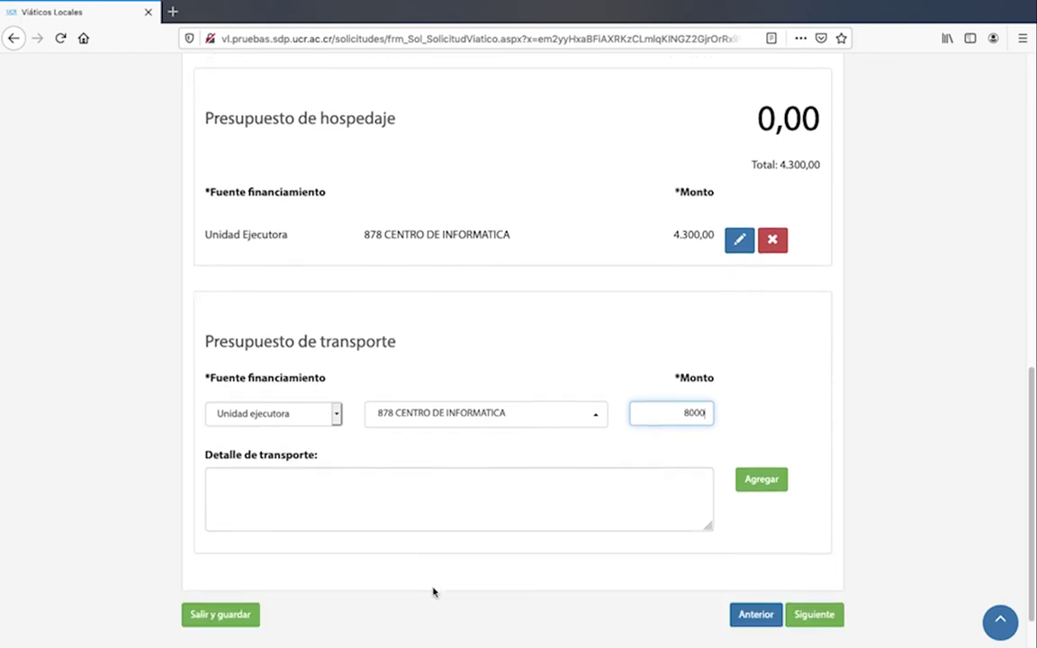
pyautogui.click(331, 467)
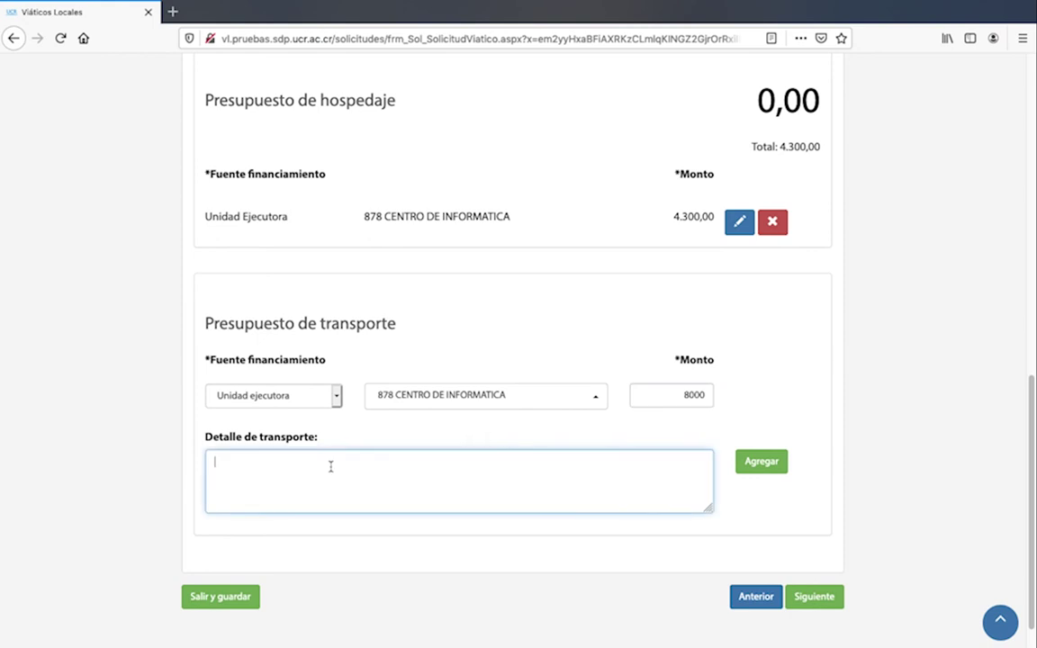
pyautogui.write('Pago de Ferry')
pyautogui.scroll(-1, 492, 468)
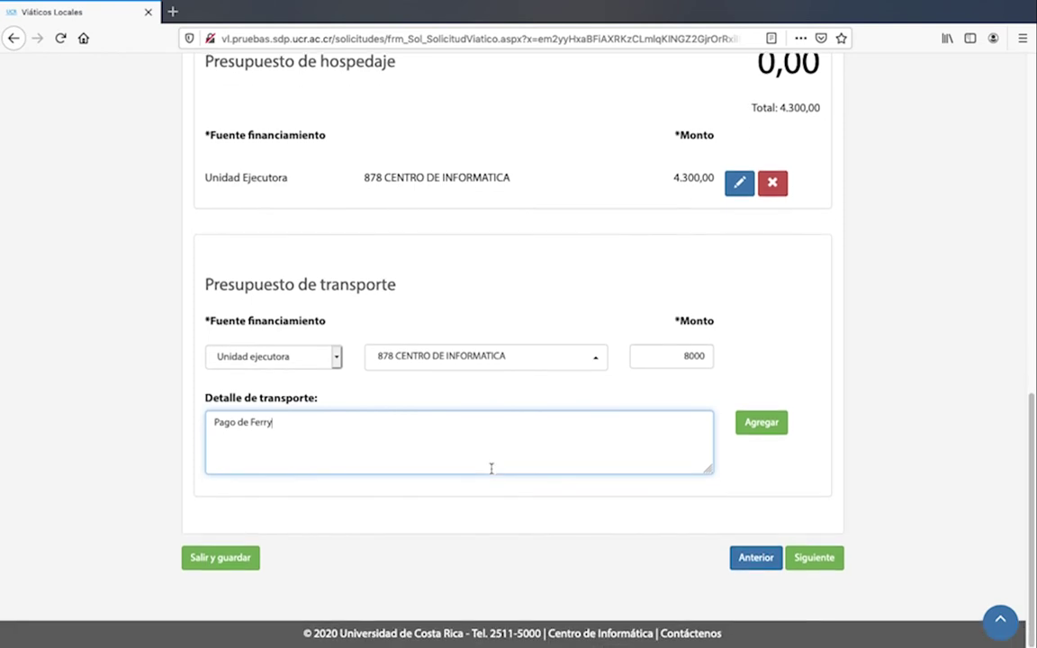
# Add the transport budget entry to the settlement and advance to the Enviar stage.
pyautogui.click(755, 424)
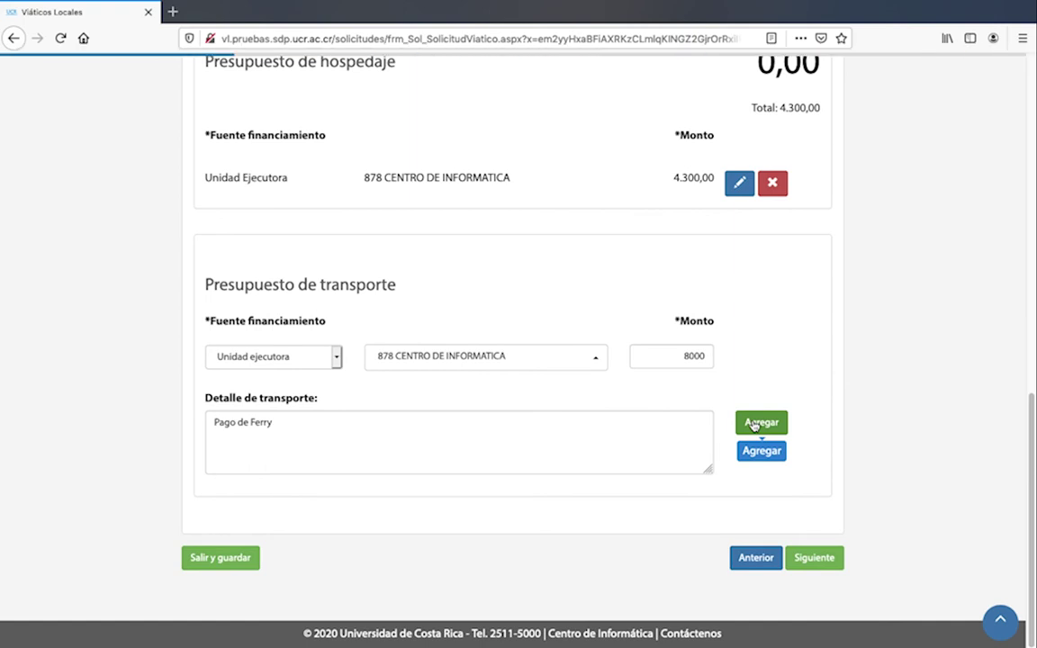
pyautogui.click(816, 559)
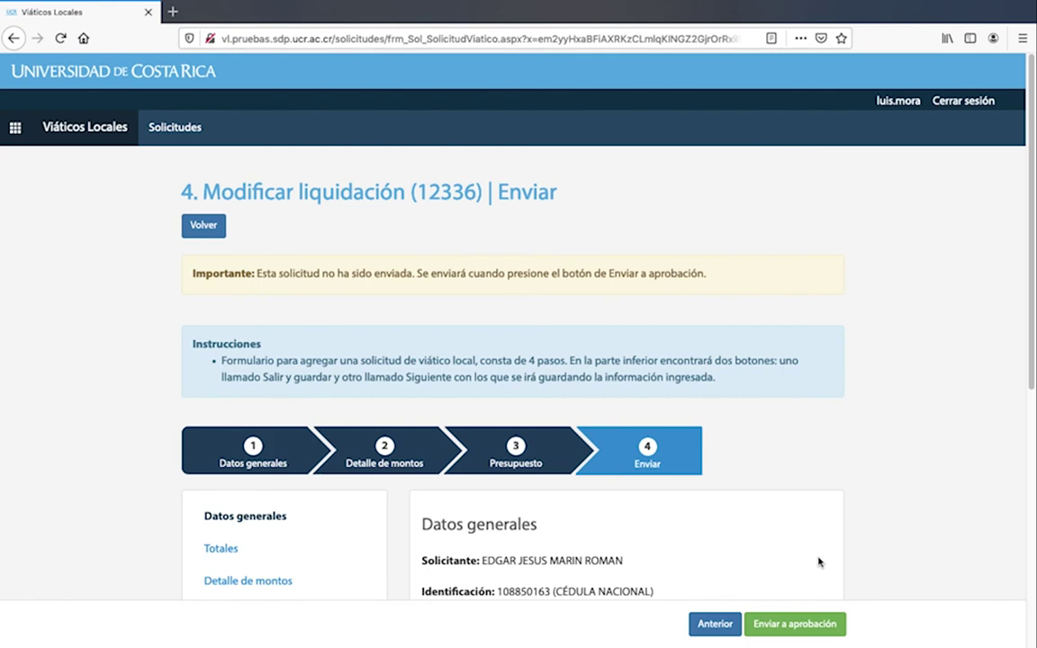
# Review the settlement summary, covering the general data, Detalle de montos and Presupuesto sections.
pyautogui.scroll(-3, 819, 562)
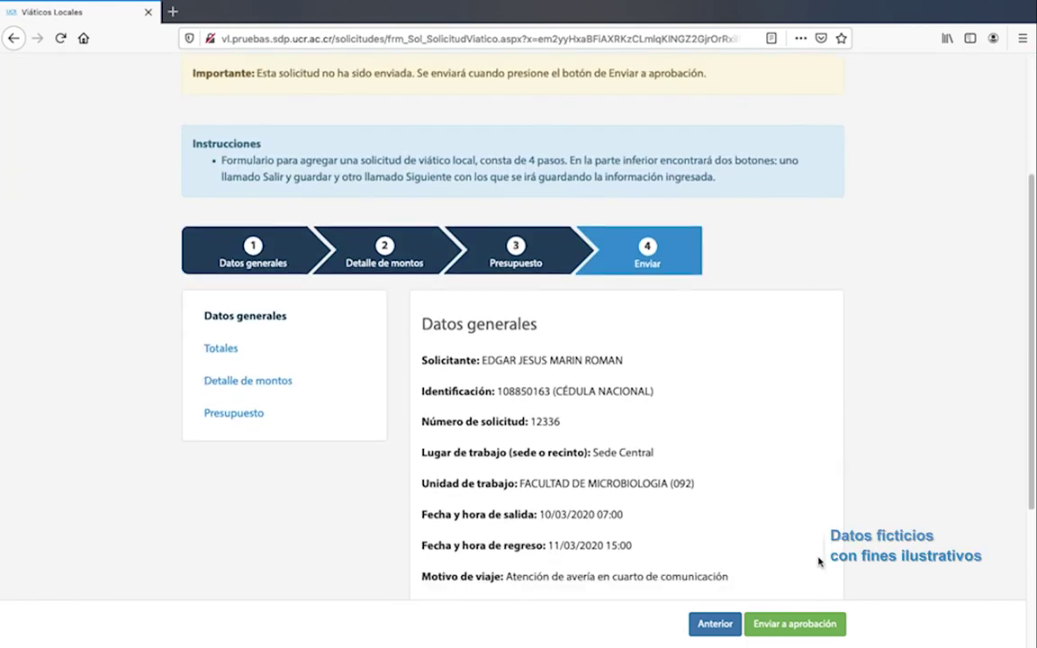
pyautogui.click(206, 296)
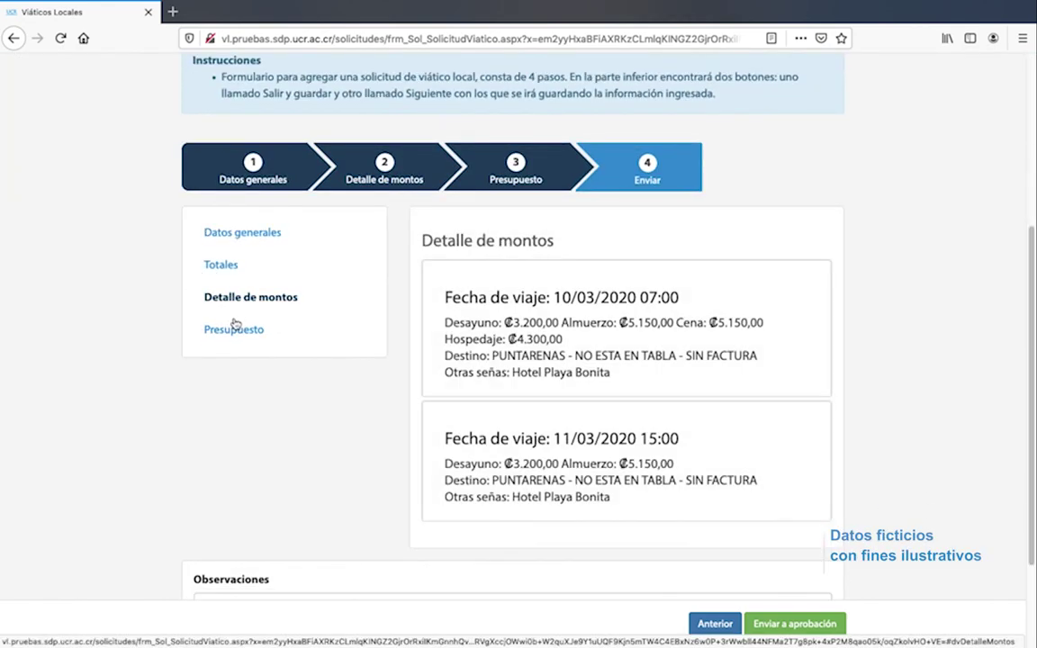
pyautogui.click(235, 329)
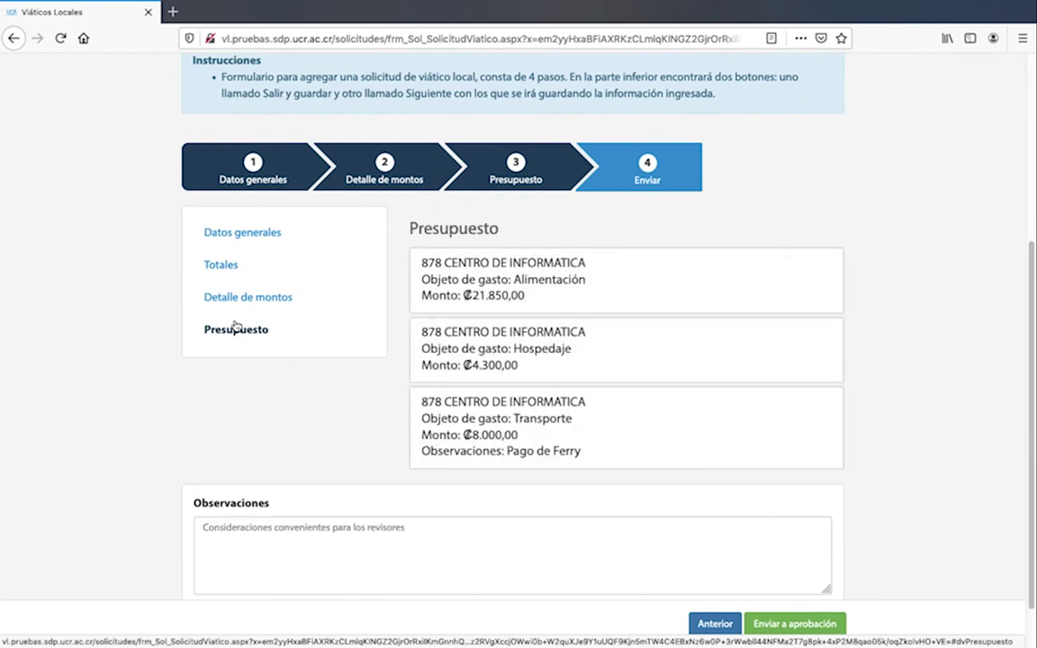
pyautogui.scroll(-1, 365, 359)
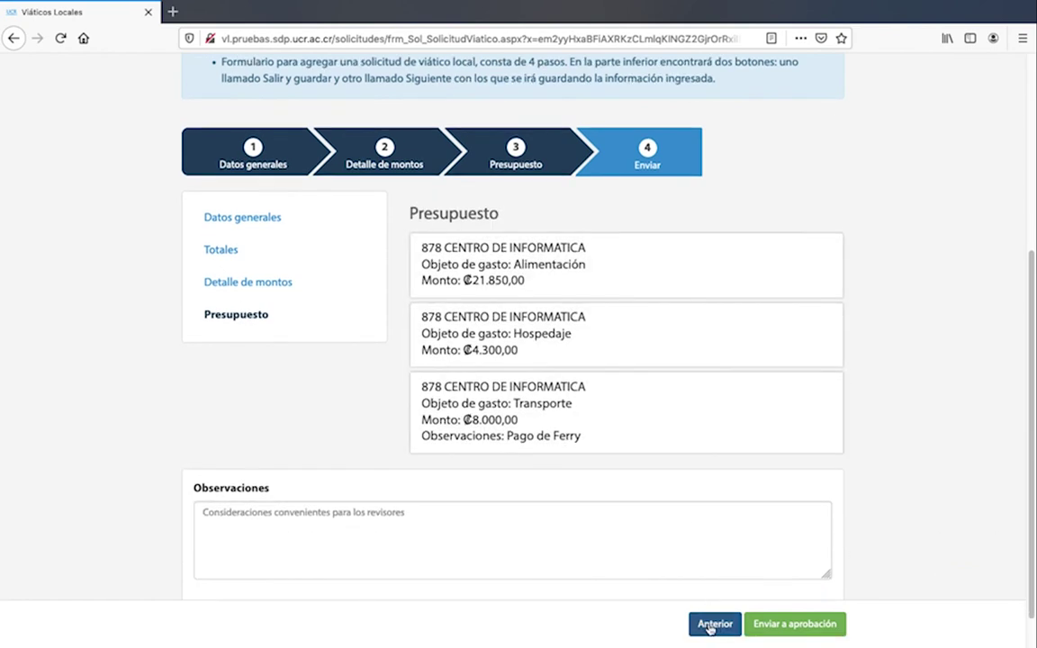
# Go back to the Detalle de montos and Datos generales stages, and return to the Enviar stage.
pyautogui.click(433, 160)
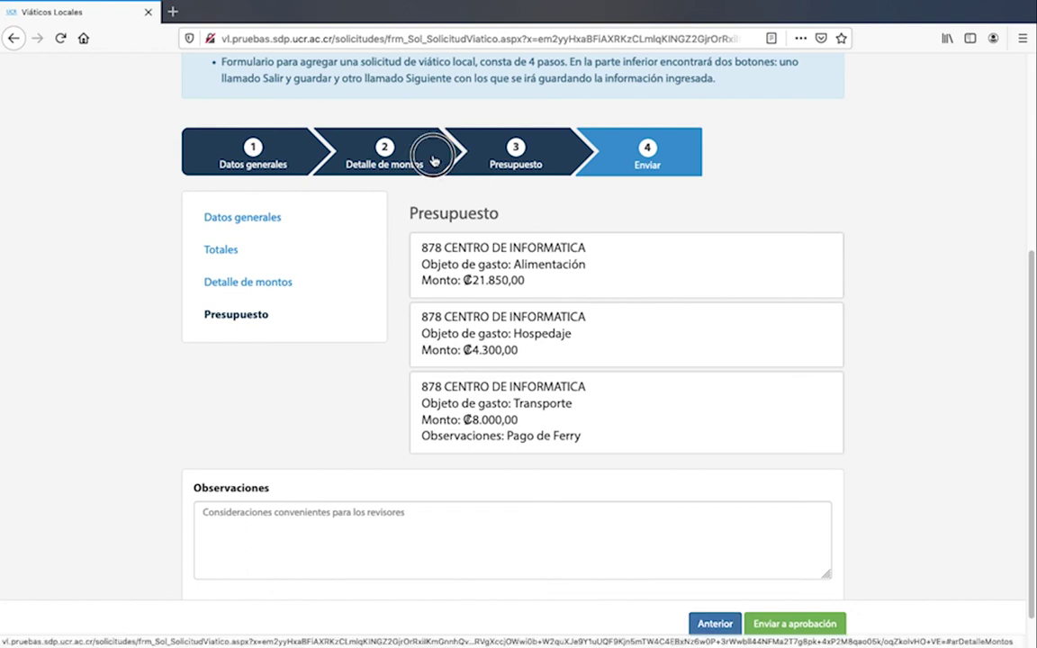
pyautogui.click(280, 163)
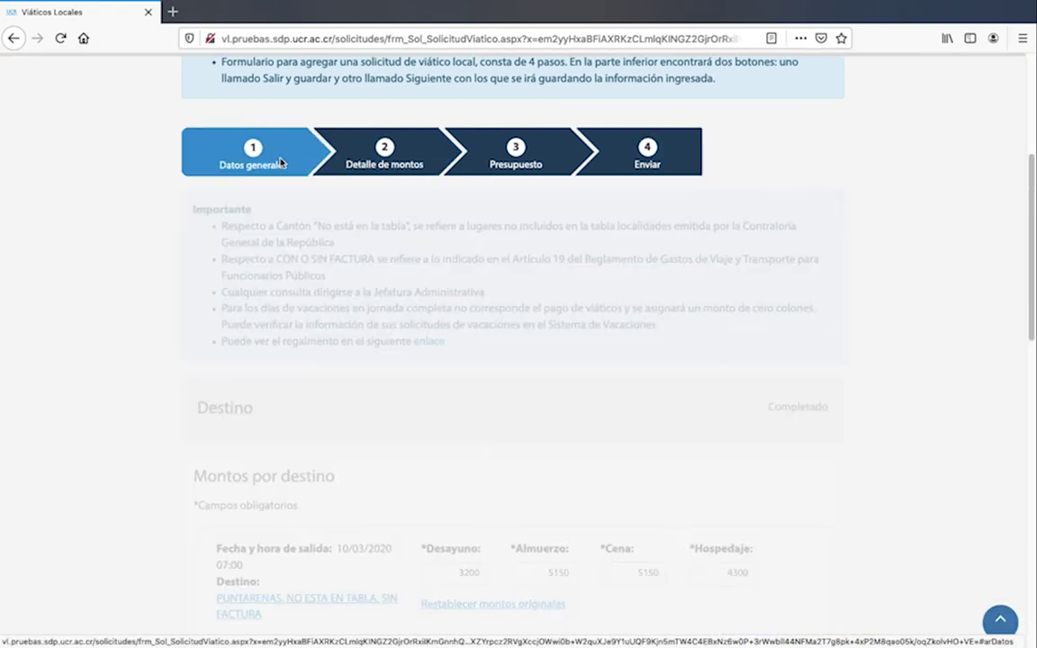
pyautogui.click(665, 158)
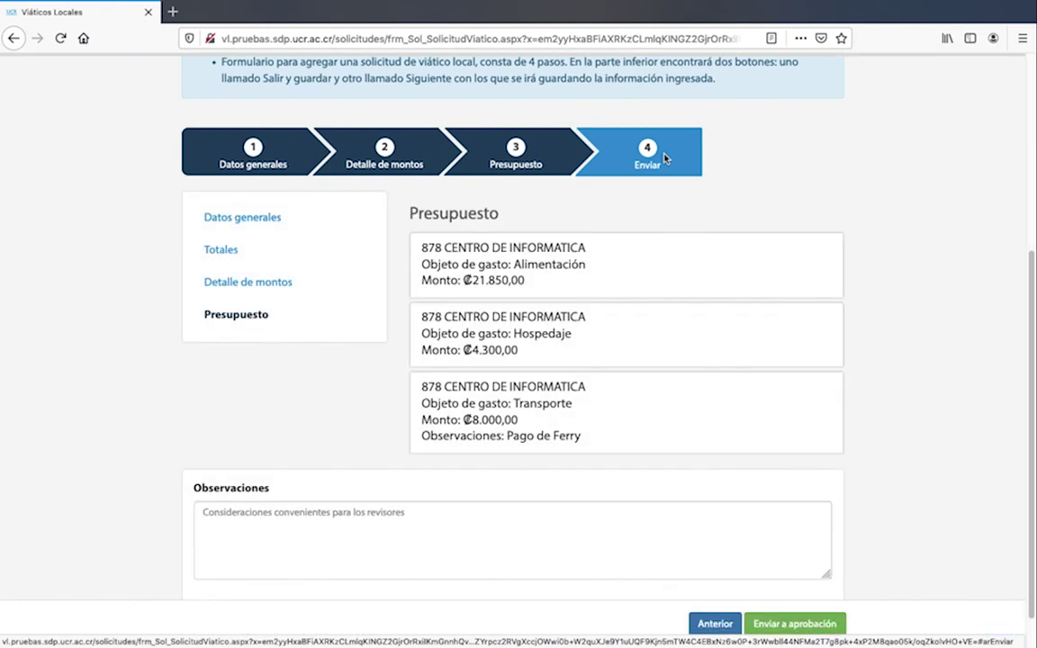
# Submit the travel allowance settlement for approval, leaving the Observaciones field empty.
pyautogui.scroll(2, 428, 227)
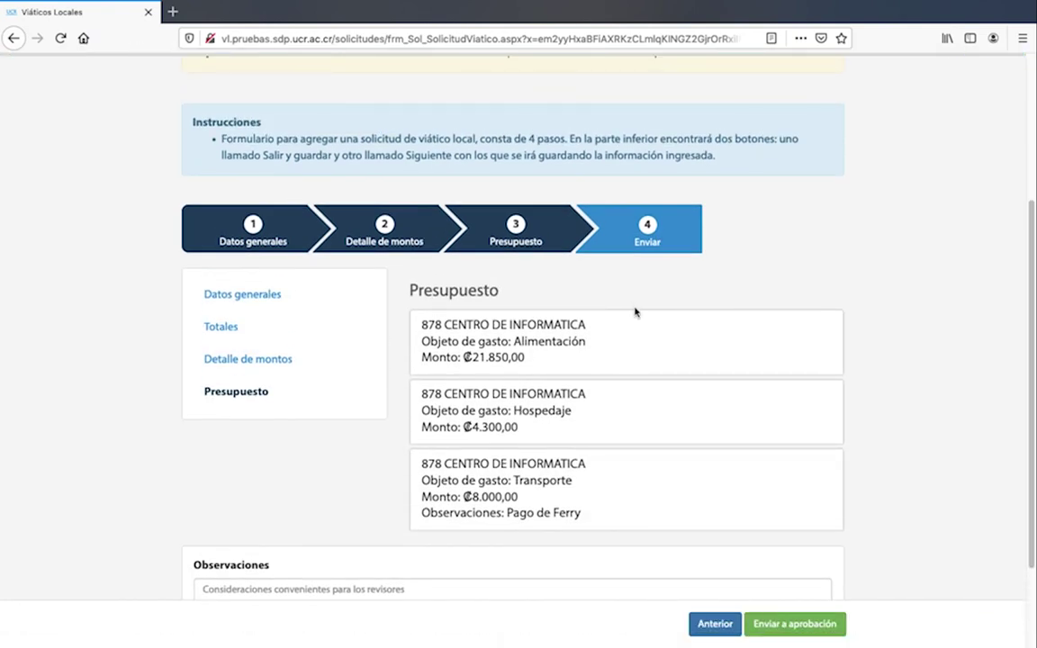
pyautogui.scroll(-1, 635, 312)
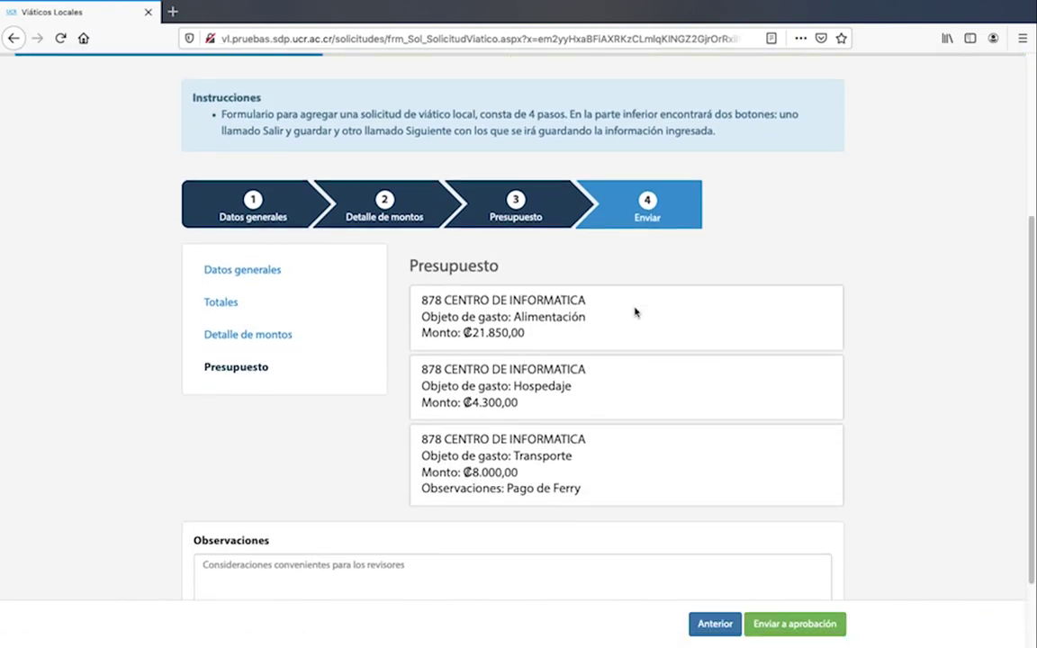
pyautogui.click(804, 634)
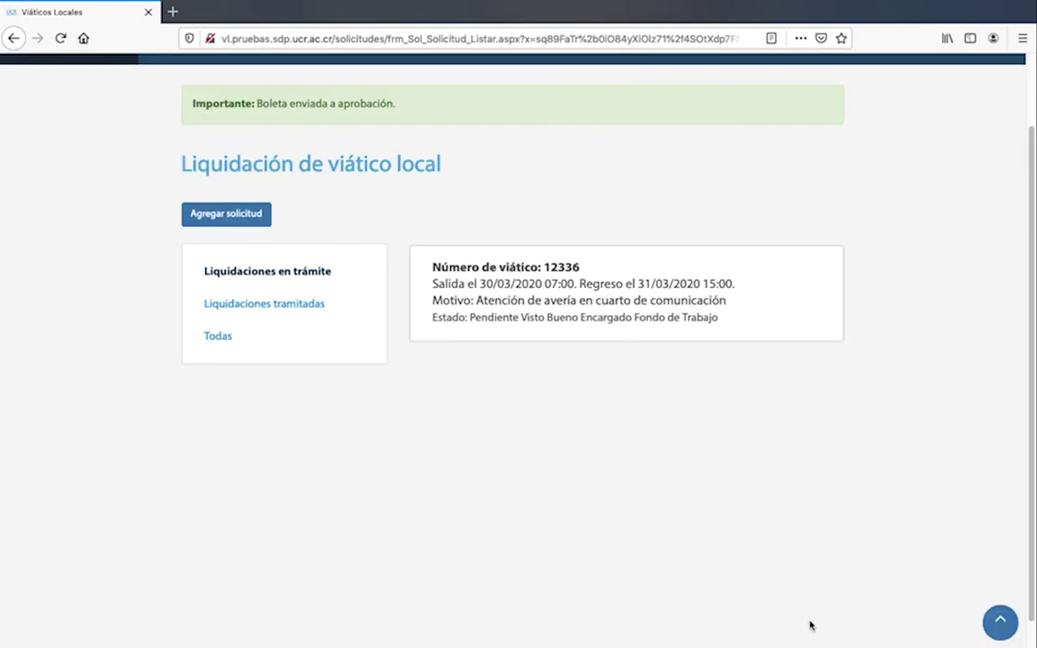
# Open the details of the submitted settlement listed under Liquidaciones en trámite.
pyautogui.scroll(2, 810, 625)
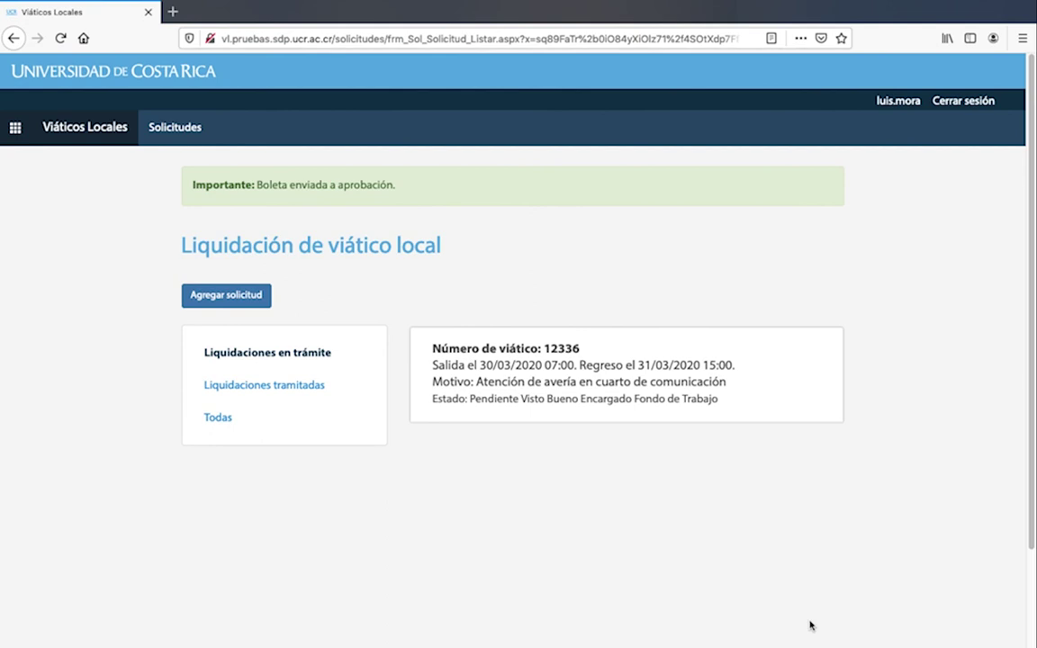
pyautogui.moveTo(517, 388)
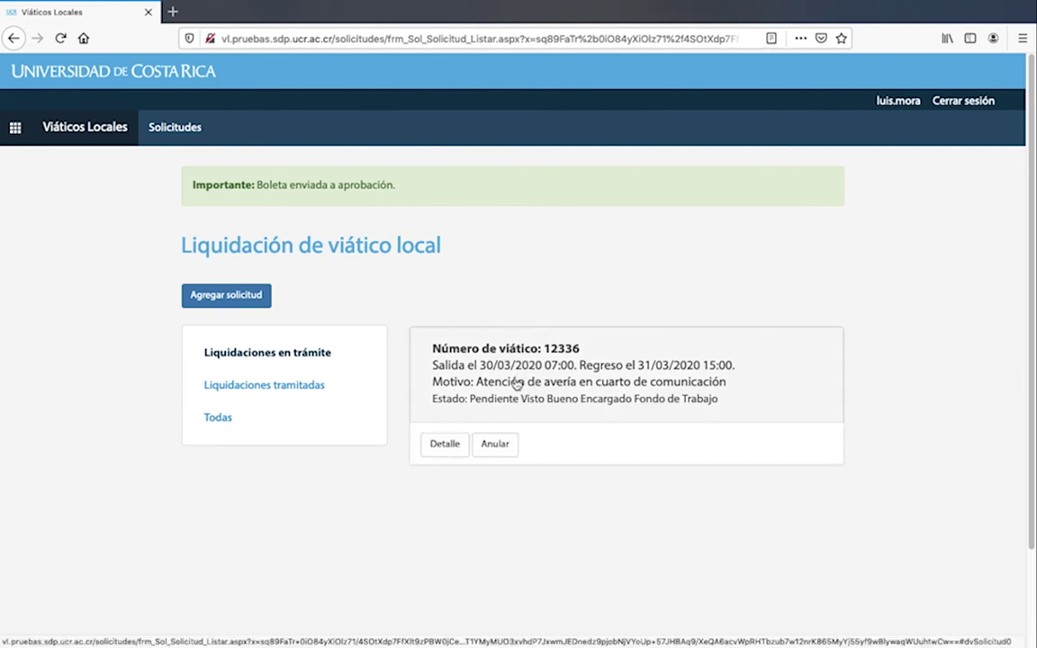
pyautogui.click(445, 445)
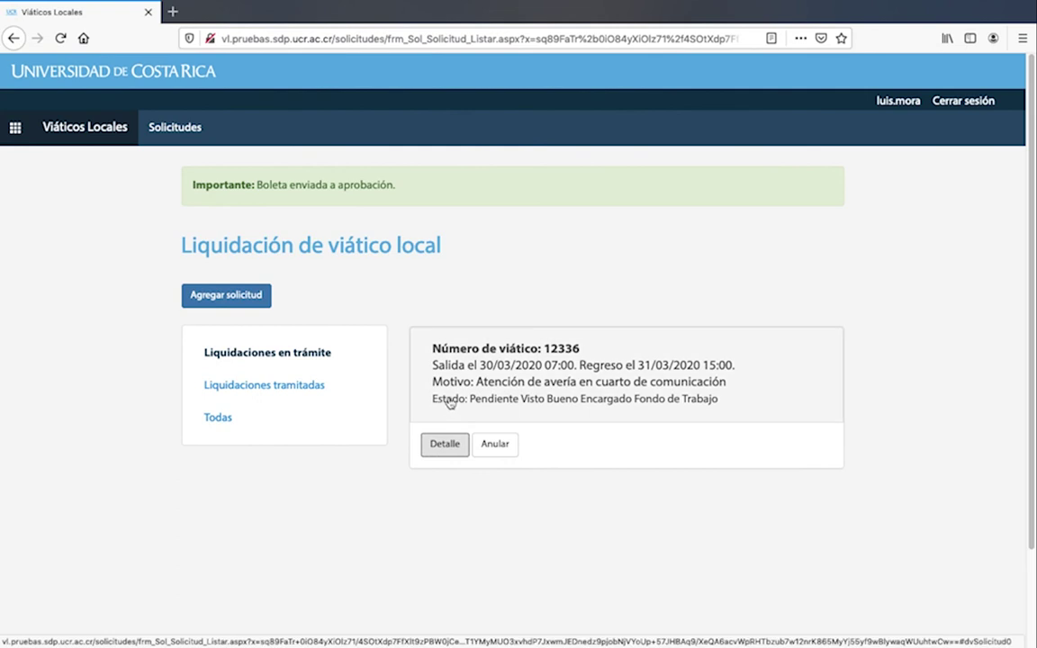